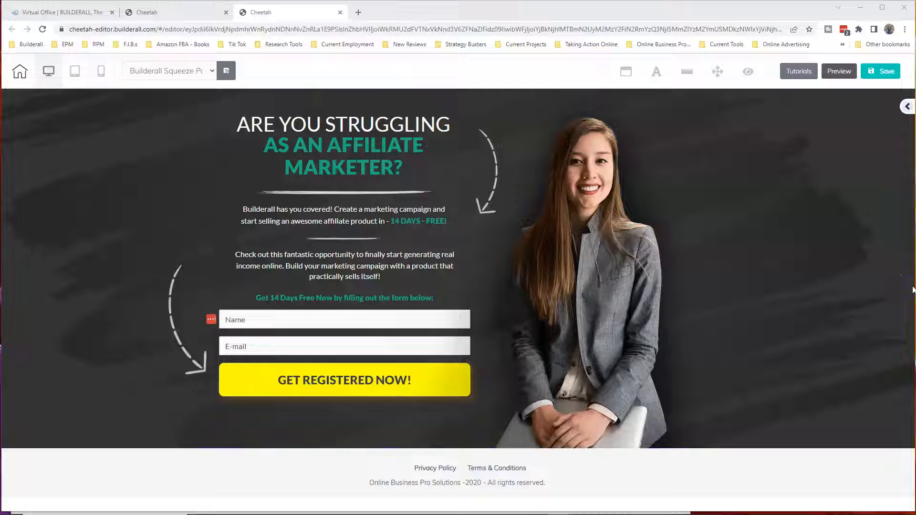
# Switch to the Builderall Virtual Office and find the Cheetah Website Builder among the available apps
pyautogui.click(902, 282)
pyautogui.click(71, 12)
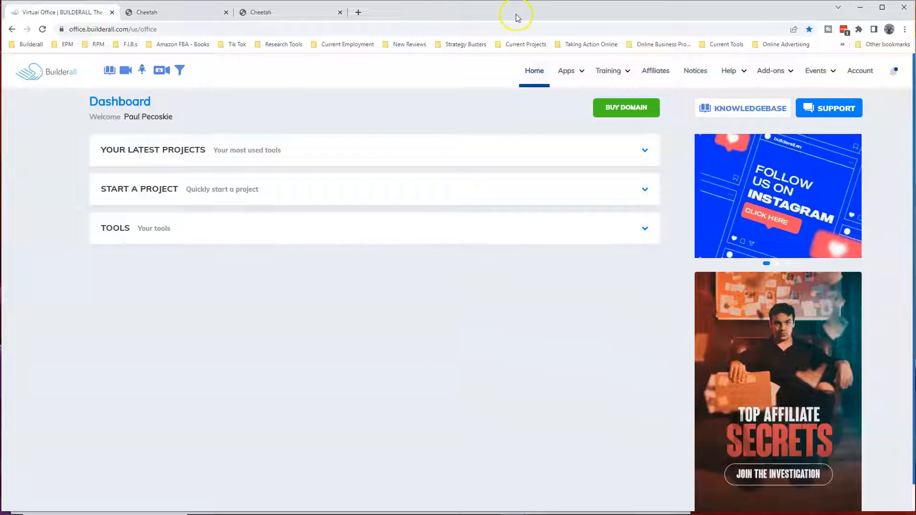
pyautogui.click(563, 71)
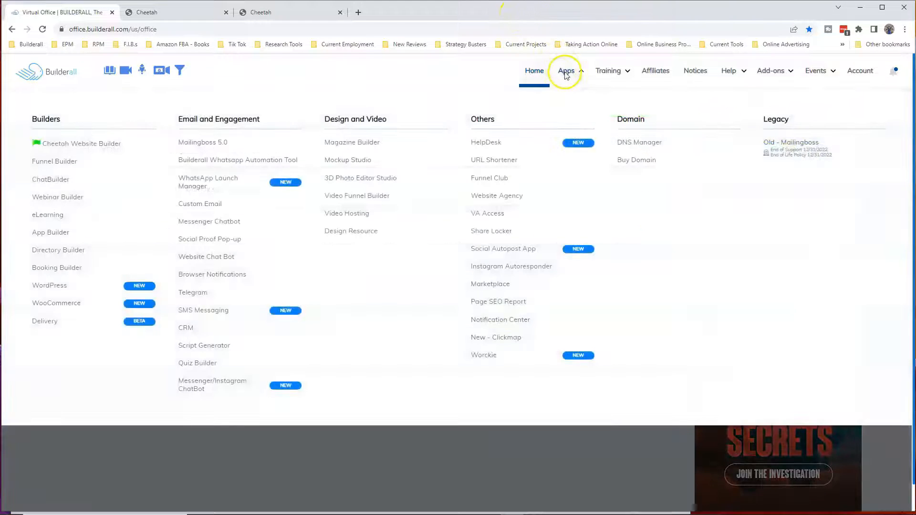
pyautogui.click(102, 148)
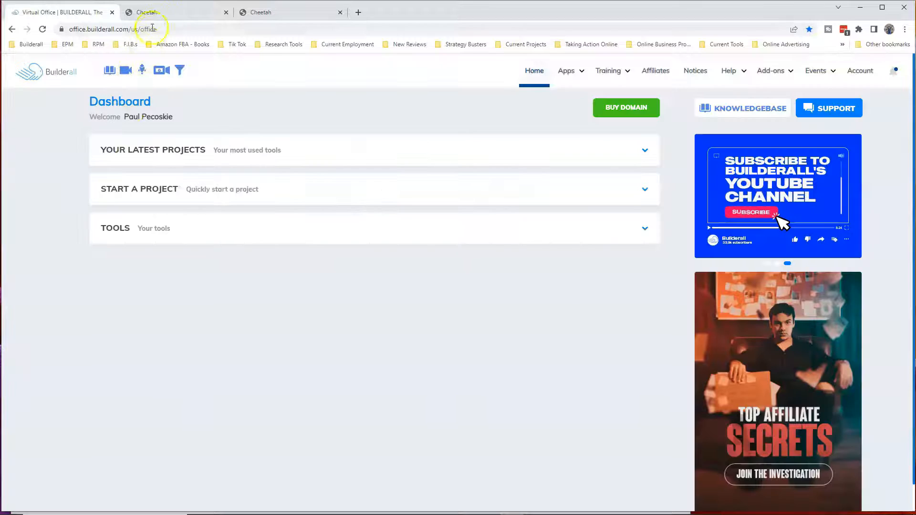
# Review the Cheetah site's Thank You, Builderall Squeeze and Email Confirmation pages, and examine the squeeze page's layout in the editor
pyautogui.click(161, 11)
pyautogui.click(147, 248)
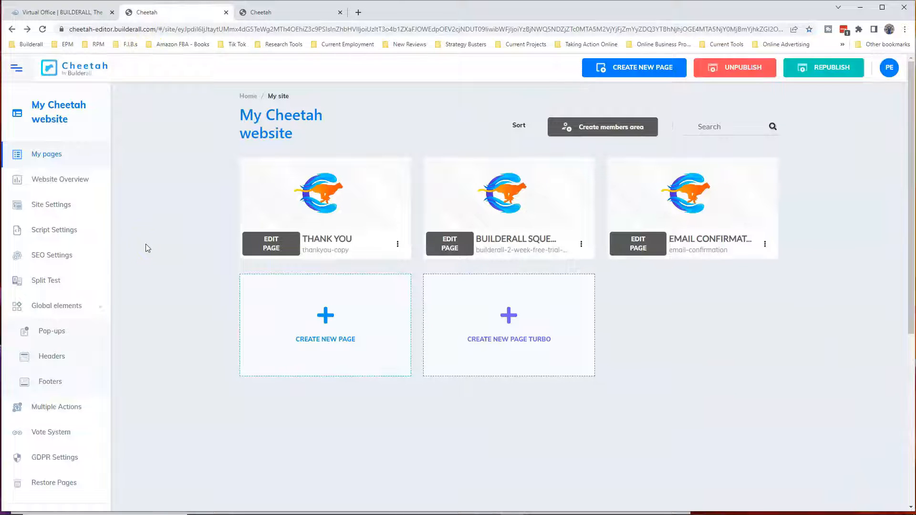
pyautogui.click(533, 248)
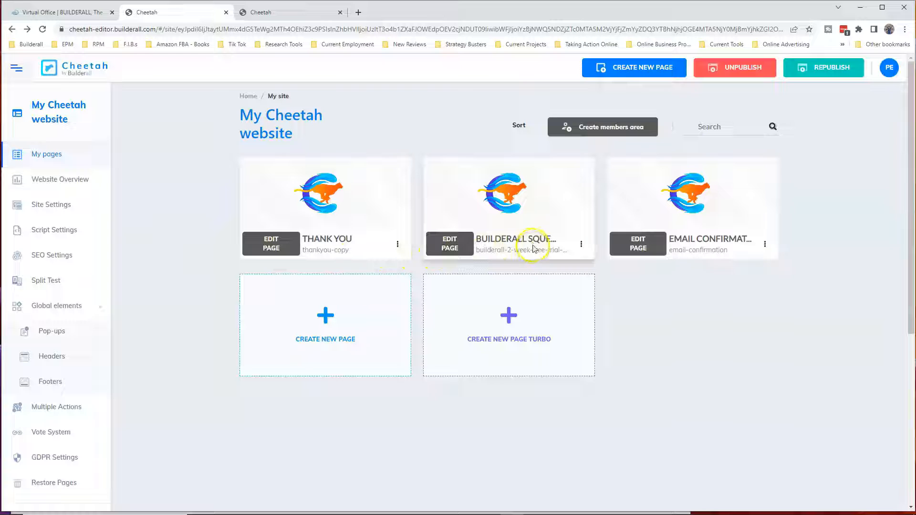
pyautogui.click(713, 243)
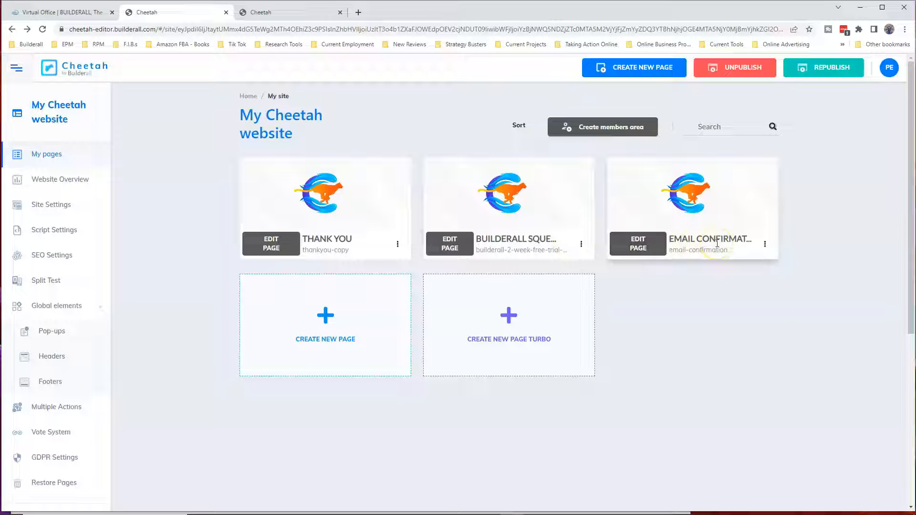
pyautogui.click(281, 250)
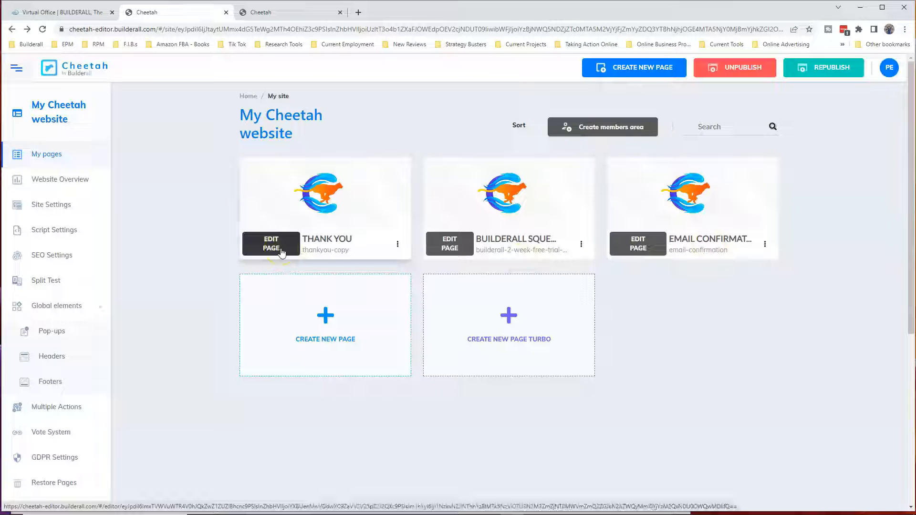
pyautogui.click(280, 252)
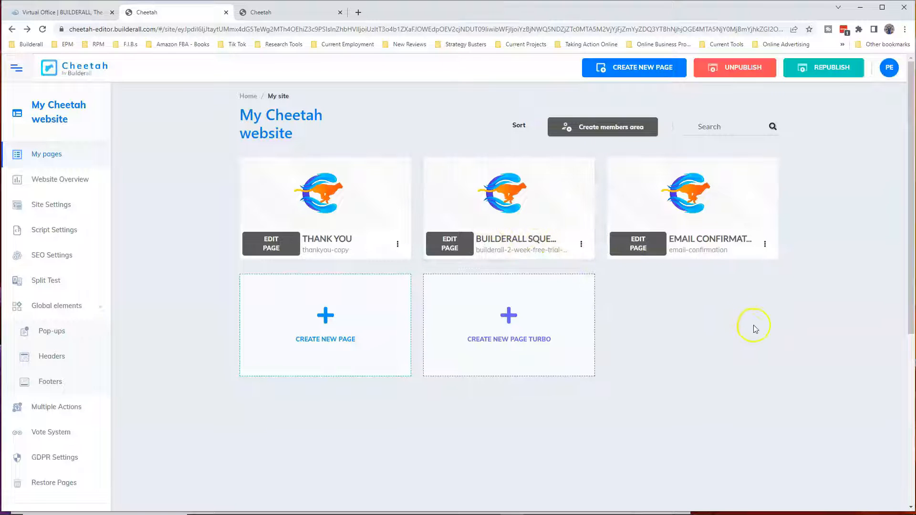
pyautogui.click(302, 13)
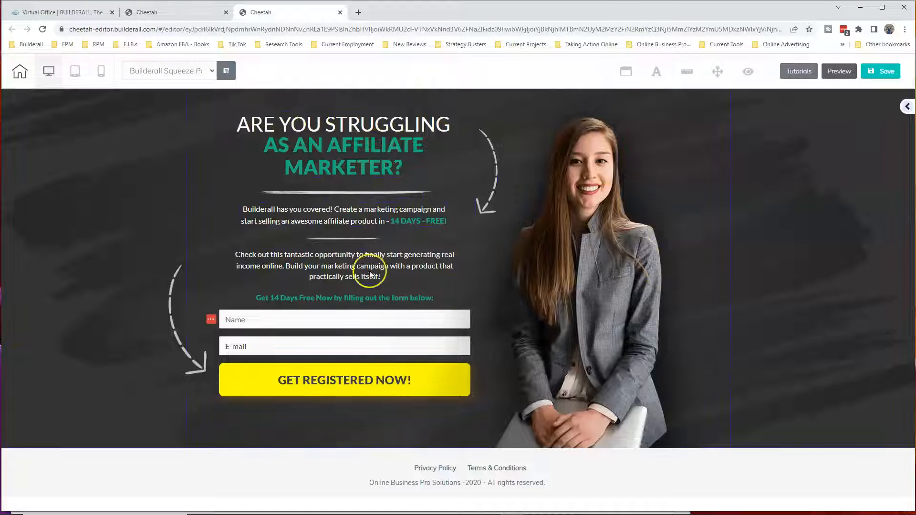
pyautogui.hotkey('ctrl', 'shift', 'Tab')
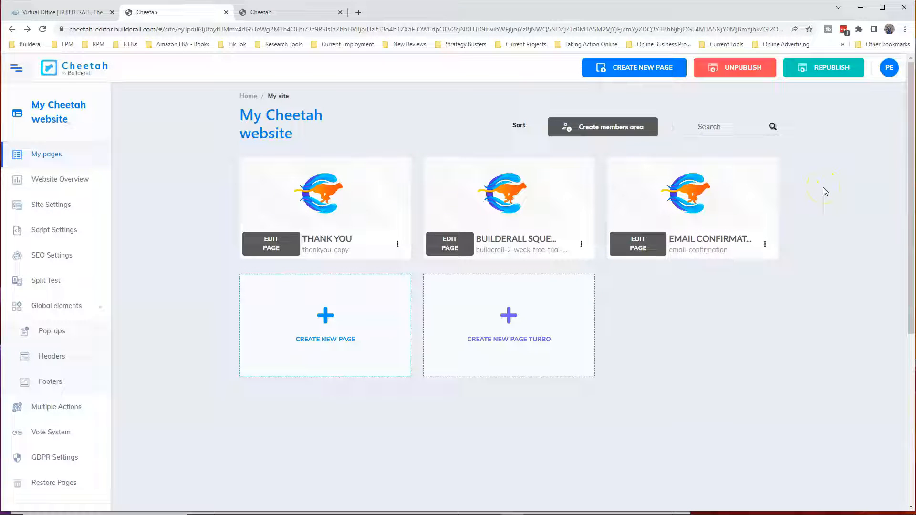
# Duplicate the Builderall squeeze page and open the page settings of the copy
pyautogui.click(582, 245)
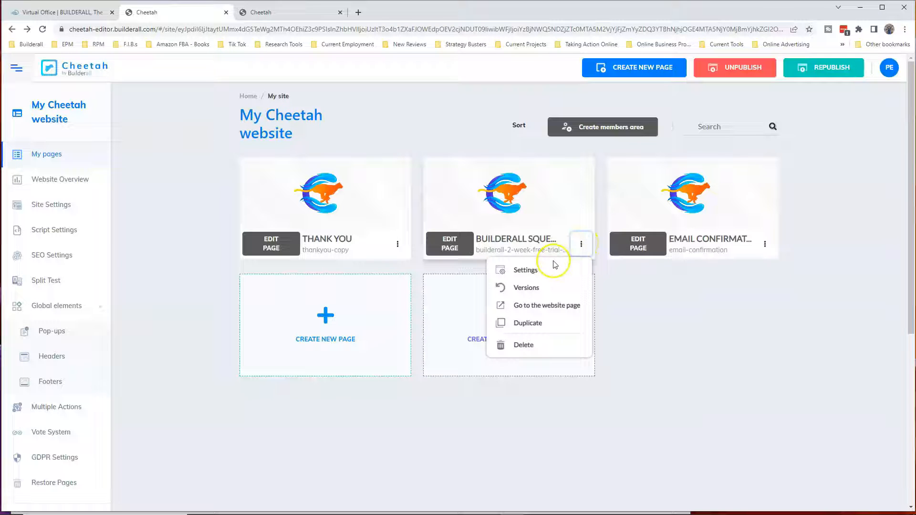
pyautogui.click(528, 325)
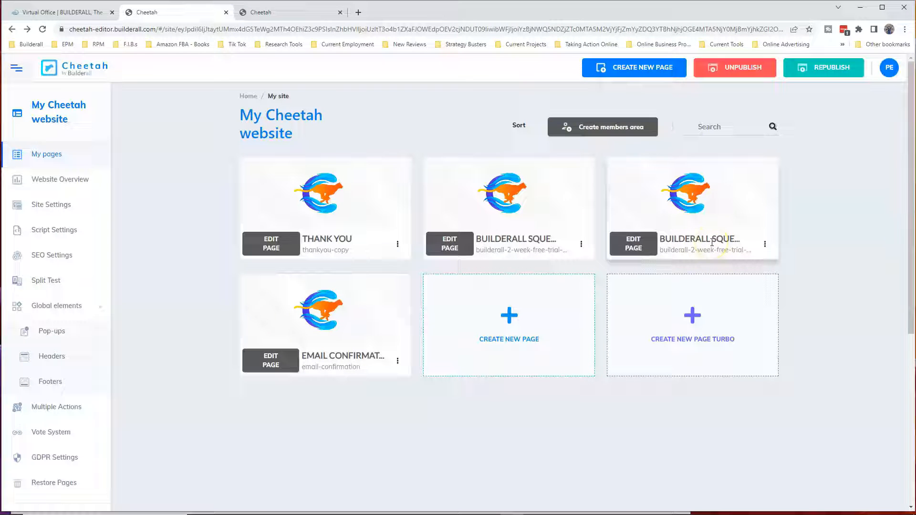
pyautogui.click(766, 244)
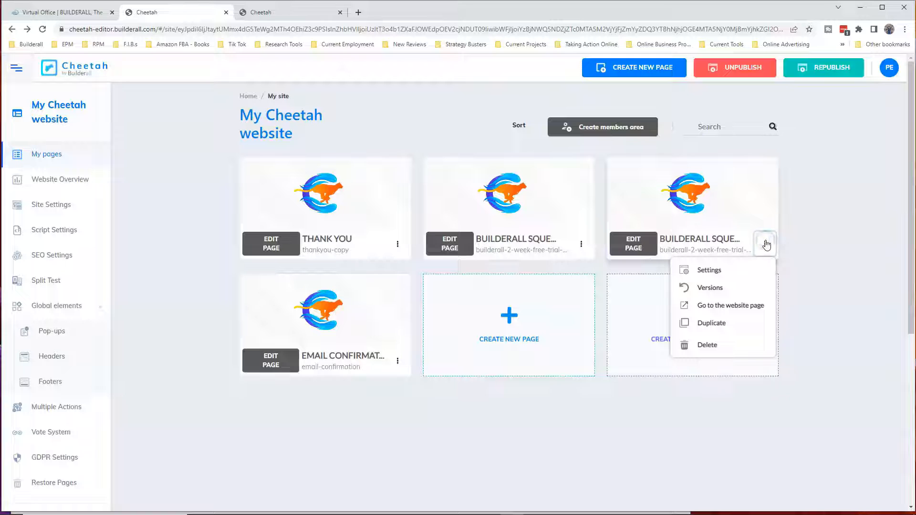
pyautogui.click(705, 269)
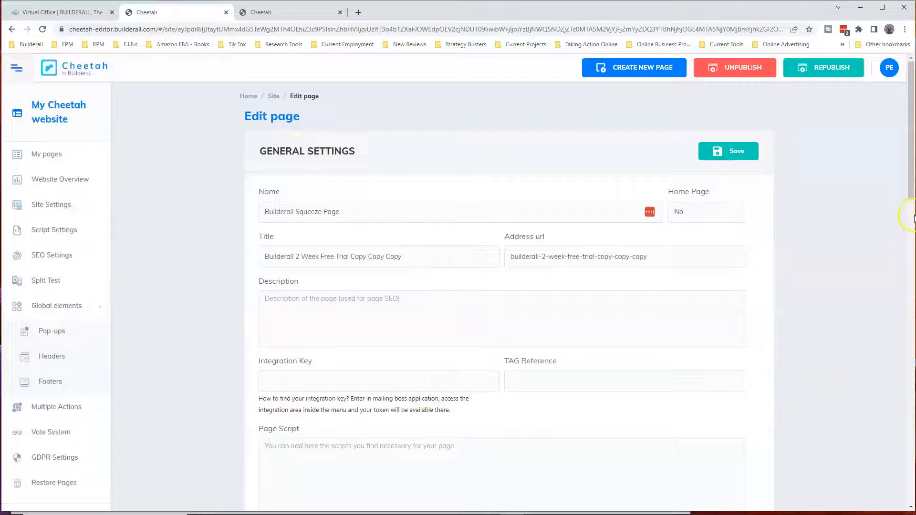
# Rename the duplicated page as Privacy Policy in its general settings
pyautogui.moveTo(912, 186); pyautogui.dragTo(893, 175)
pyautogui.moveTo(360, 213); pyautogui.dragTo(264, 213)
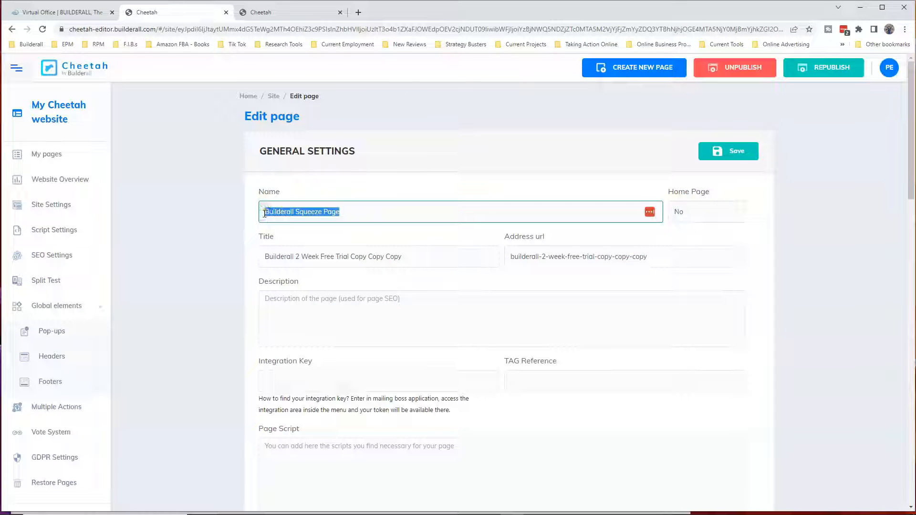
pyautogui.write('P')
pyautogui.click(330, 255)
# Copy the page name and replace the page title with it, so the title reads Privacy Policy
pyautogui.moveTo(312, 213); pyautogui.dragTo(265, 213)
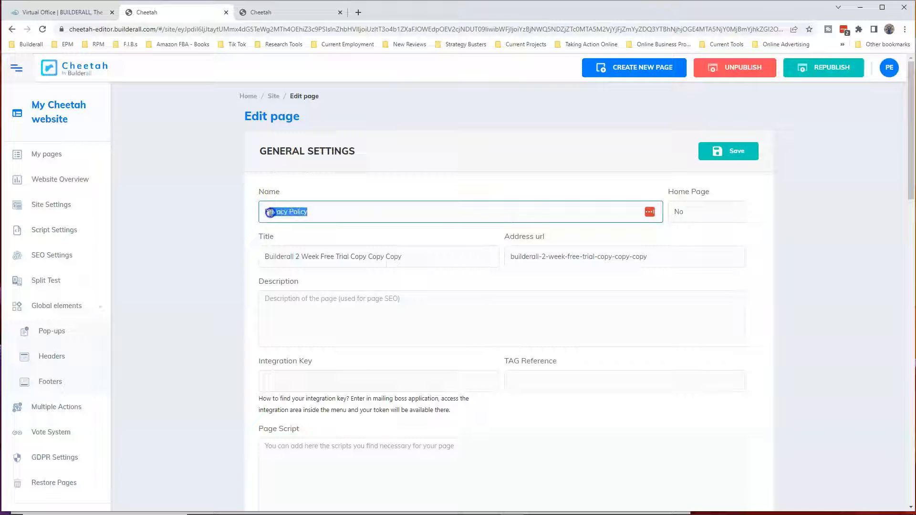
pyautogui.rightClick(277, 214)
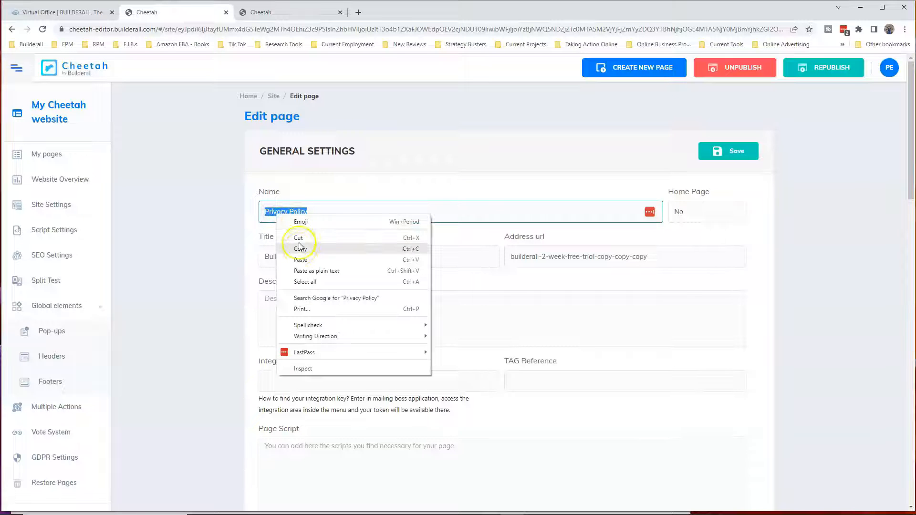
pyautogui.click(297, 241)
pyautogui.moveTo(405, 257); pyautogui.dragTo(265, 257)
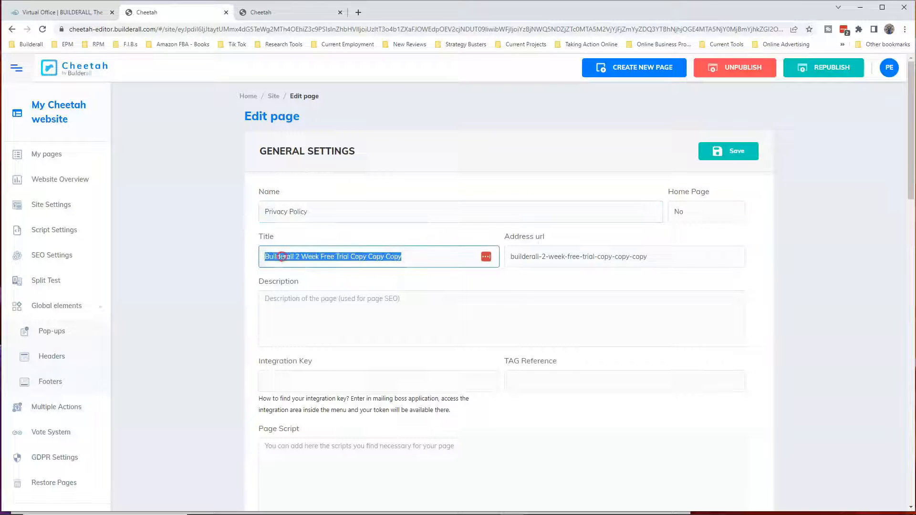
pyautogui.rightClick(282, 258)
pyautogui.click(306, 302)
# Set the page's address URL to privacy-policy and save the page settings
pyautogui.moveTo(644, 256); pyautogui.dragTo(512, 258)
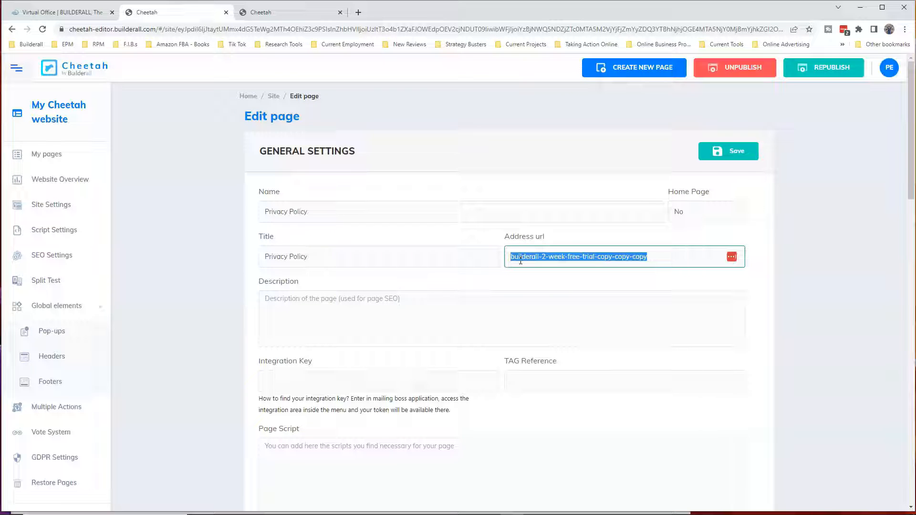
pyautogui.write('privacy-policy')
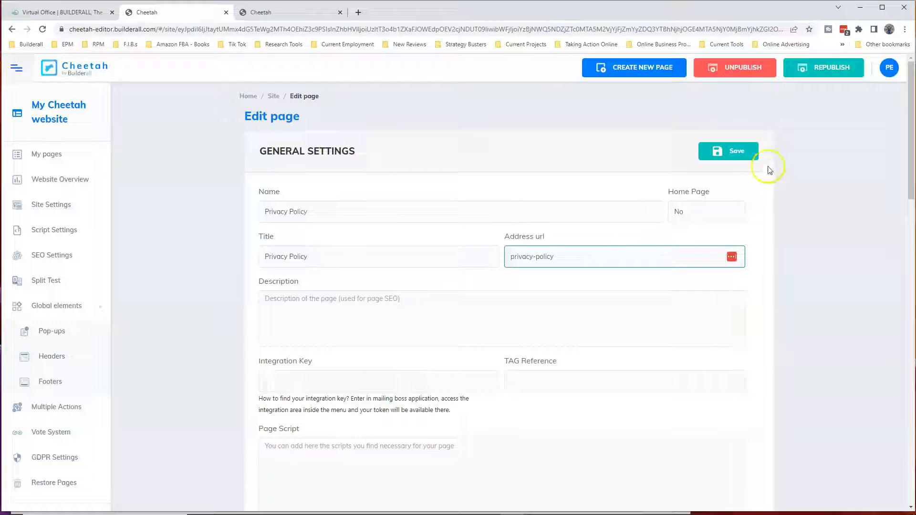
pyautogui.click(739, 152)
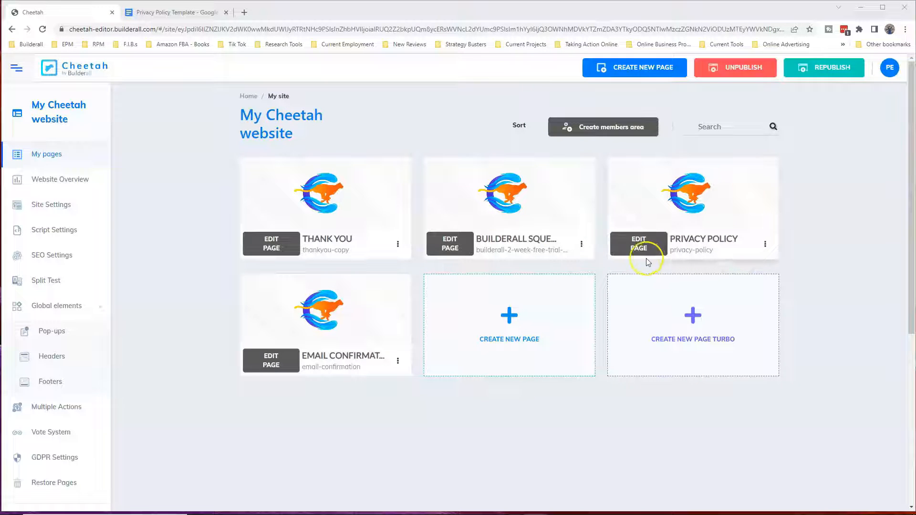
# Open the Privacy Policy page for editing and select the dark background panel behind the woman's image
pyautogui.click(638, 245)
pyautogui.click(637, 244)
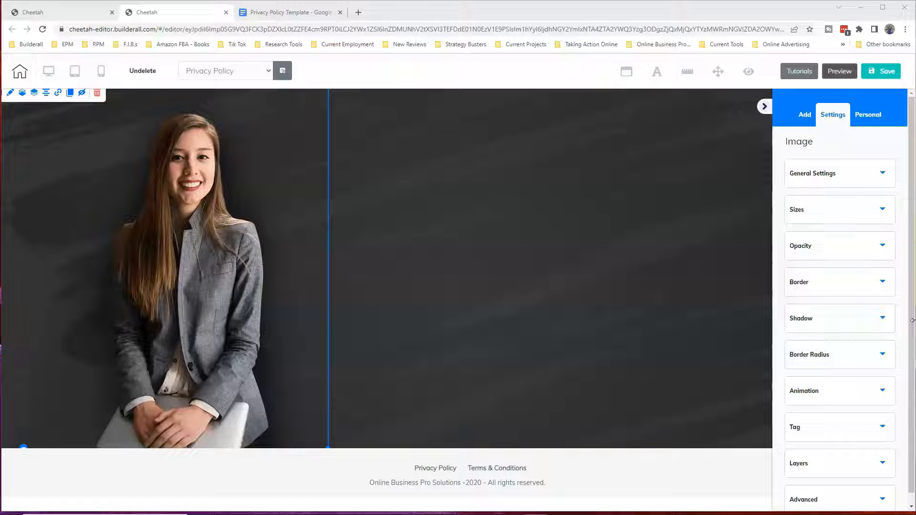
pyautogui.click(257, 165)
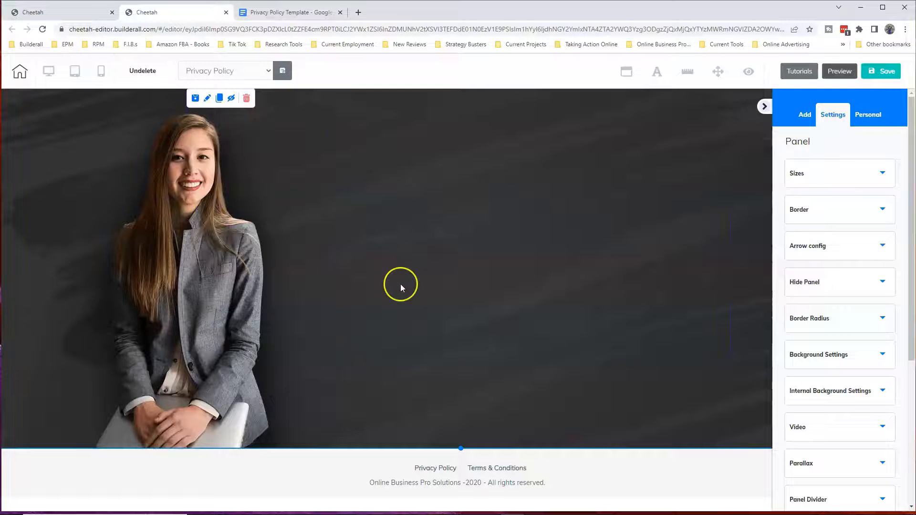
# Look over the Privacy Policy Template in Google Docs, including its highlighted placeholders, and return to the Cheetah editor
pyautogui.click(289, 12)
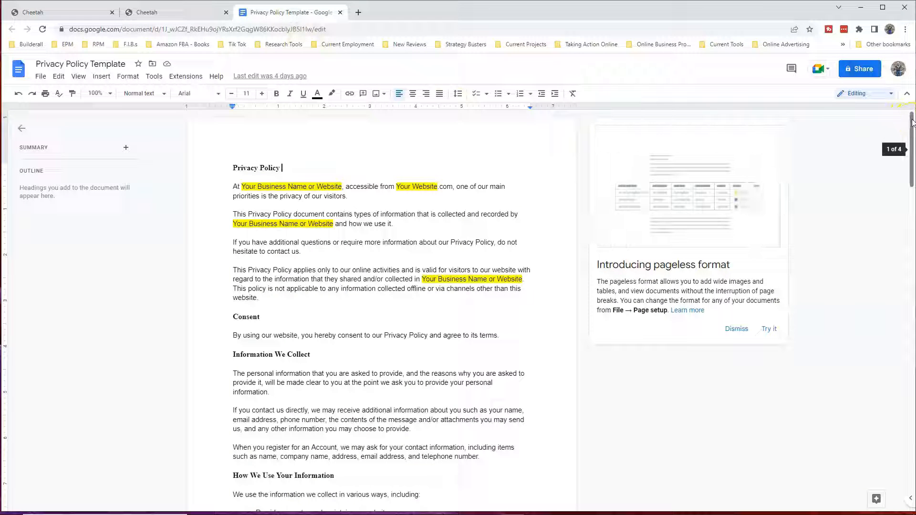
pyautogui.moveTo(913, 123); pyautogui.dragTo(912, 102)
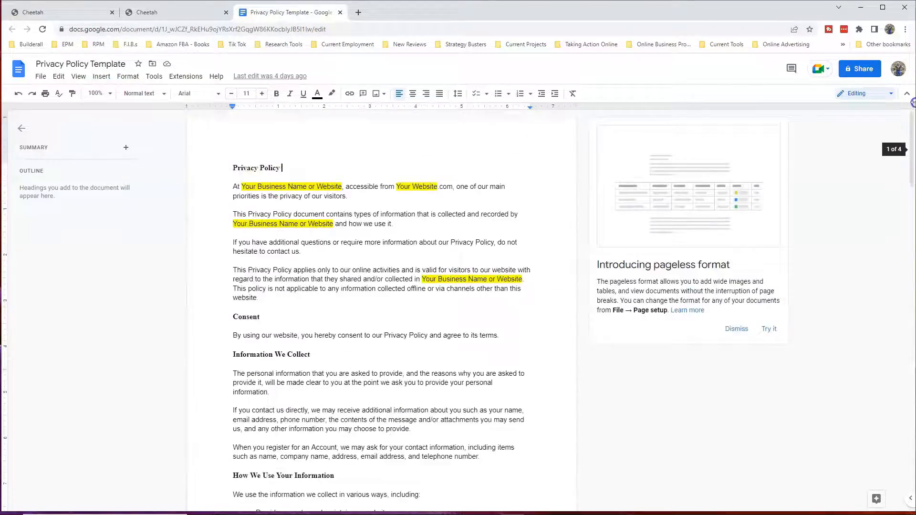
pyautogui.click(175, 12)
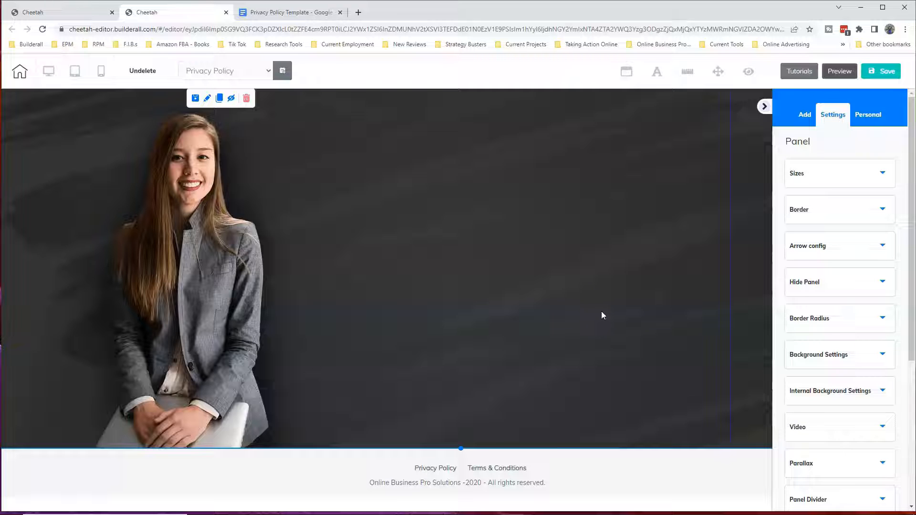
# Increase the dark background panel's height to 3020 in its size settings
pyautogui.click(751, 196)
pyautogui.click(750, 173)
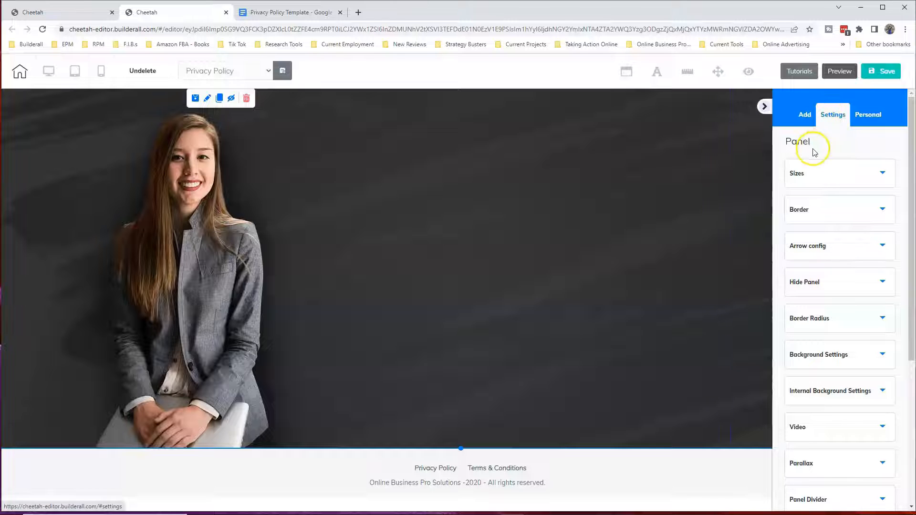
pyautogui.click(883, 173)
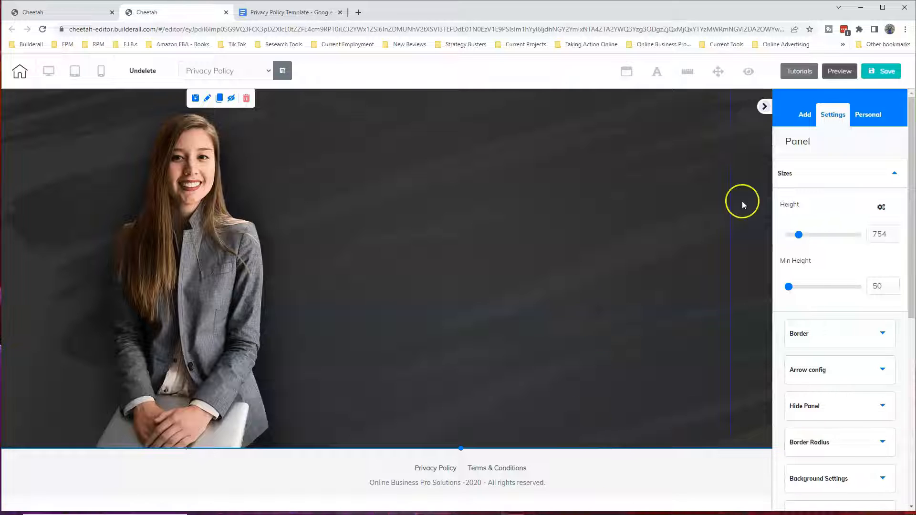
pyautogui.moveTo(799, 237); pyautogui.dragTo(830, 237)
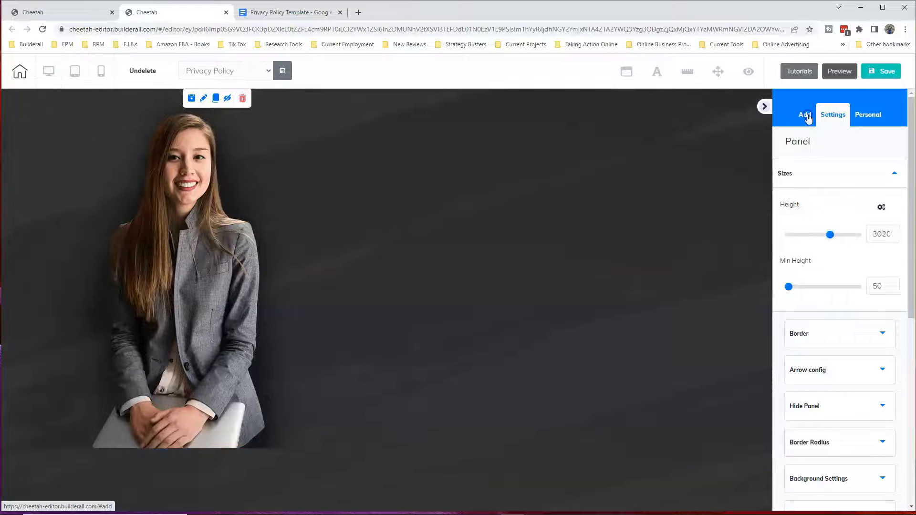
# Add the solid black Box element to the panel, in the empty area beside the woman's image
pyautogui.click(807, 115)
pyautogui.click(865, 145)
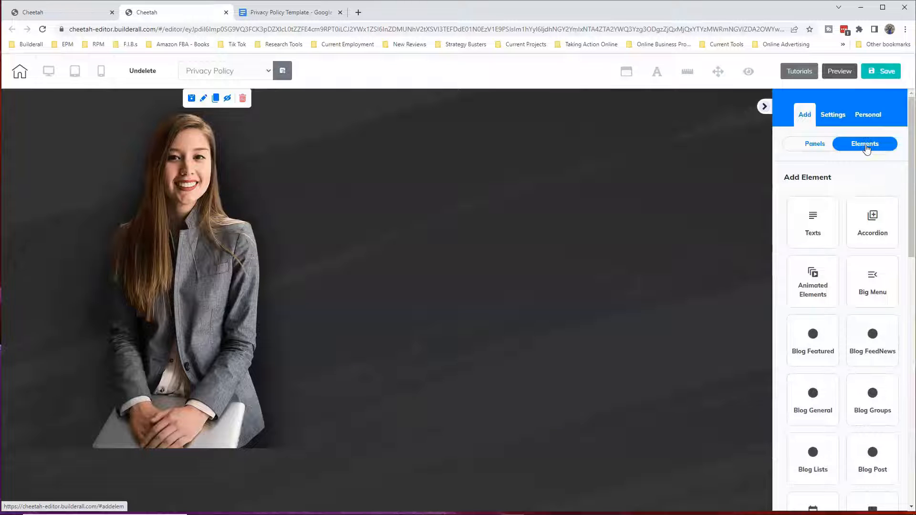
pyautogui.moveTo(913, 148); pyautogui.dragTo(911, 241)
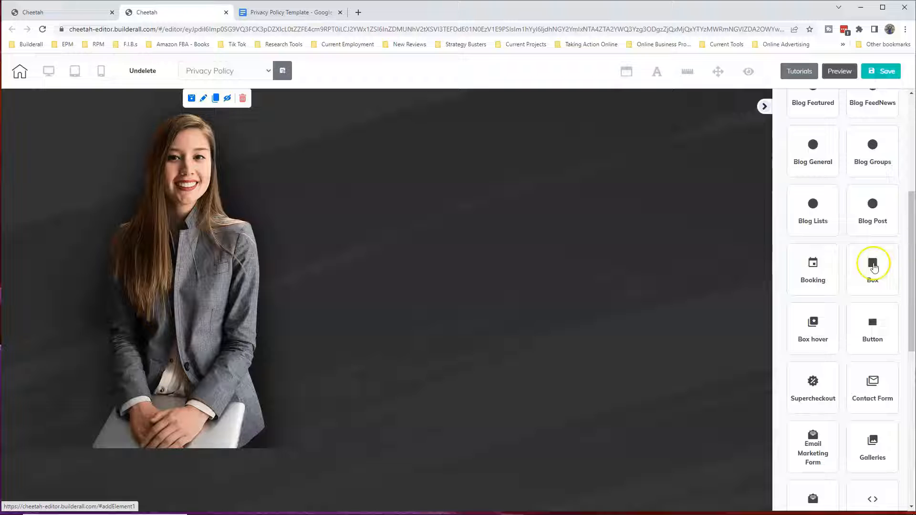
pyautogui.click(873, 266)
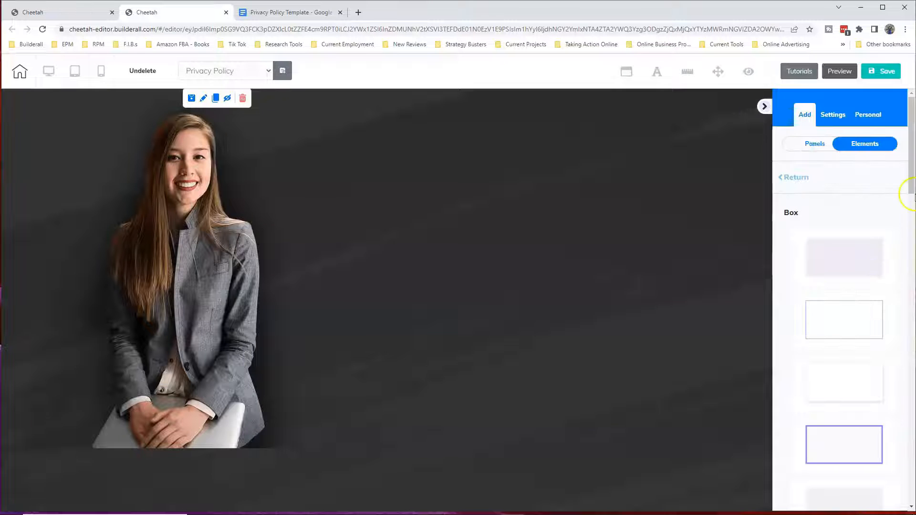
pyautogui.moveTo(911, 176); pyautogui.dragTo(905, 392)
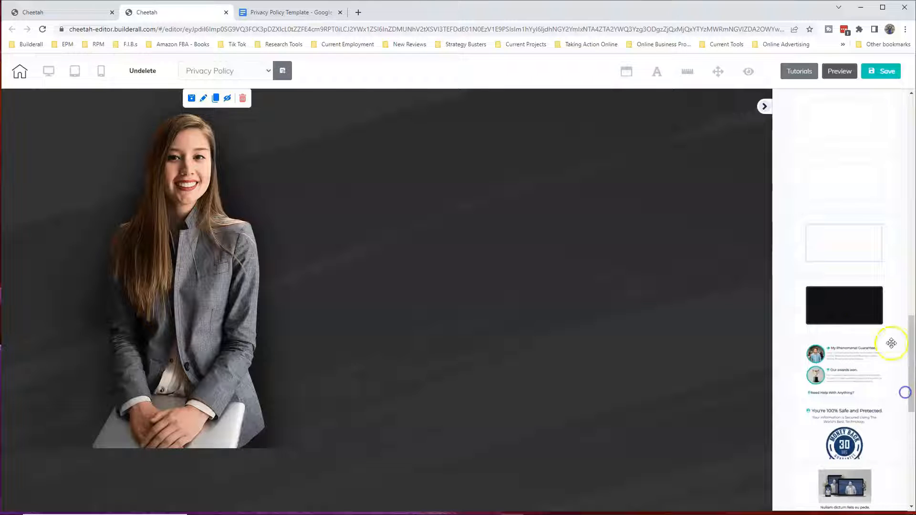
pyautogui.click(840, 306)
pyautogui.moveTo(840, 307); pyautogui.dragTo(458, 229)
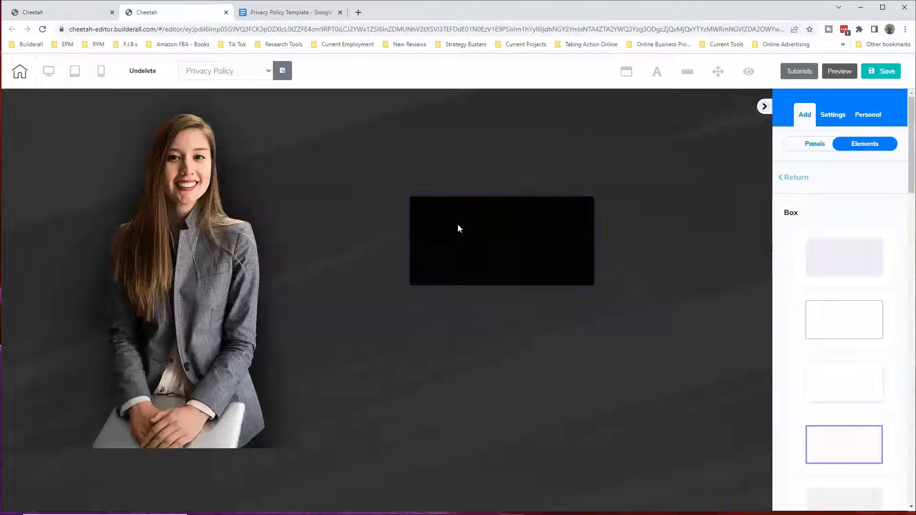
# Enlarge the black box to fill the area beside the woman's image and position it near the panel's upper edge
pyautogui.click(491, 228)
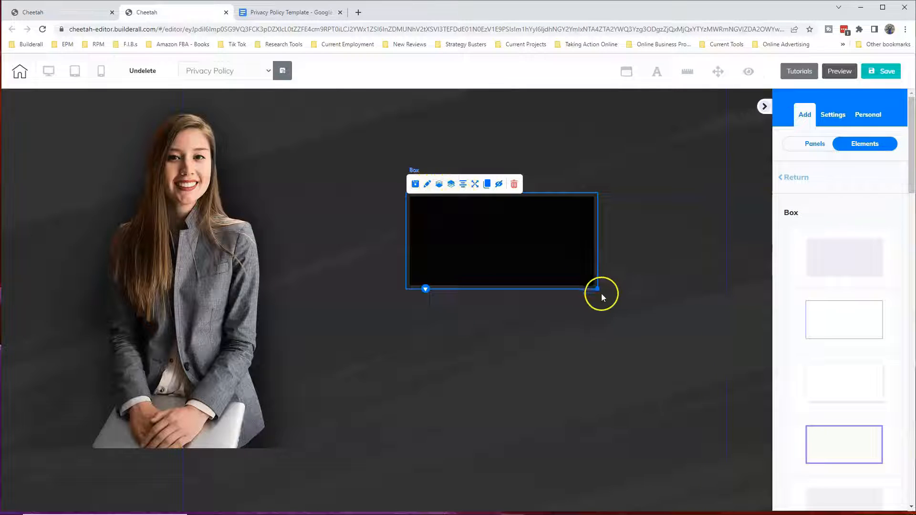
pyautogui.moveTo(611, 295); pyautogui.dragTo(711, 317)
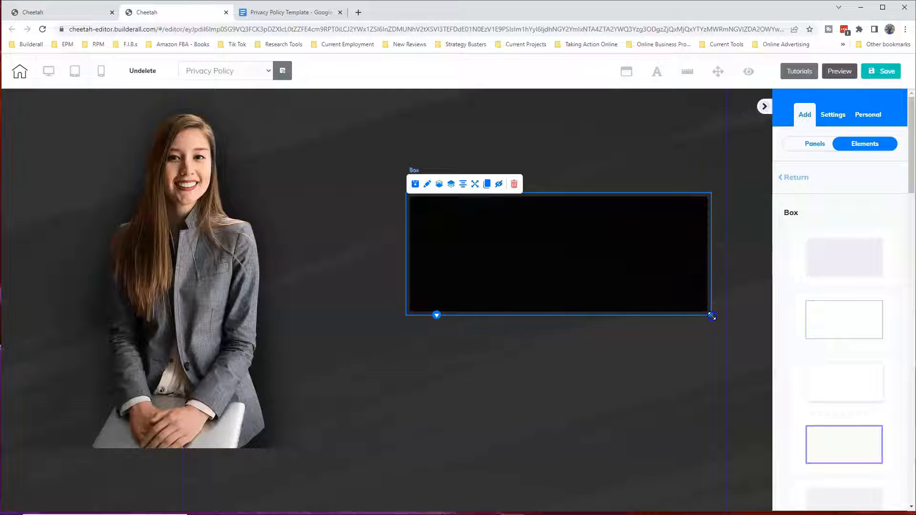
pyautogui.moveTo(618, 301); pyautogui.dragTo(486, 227)
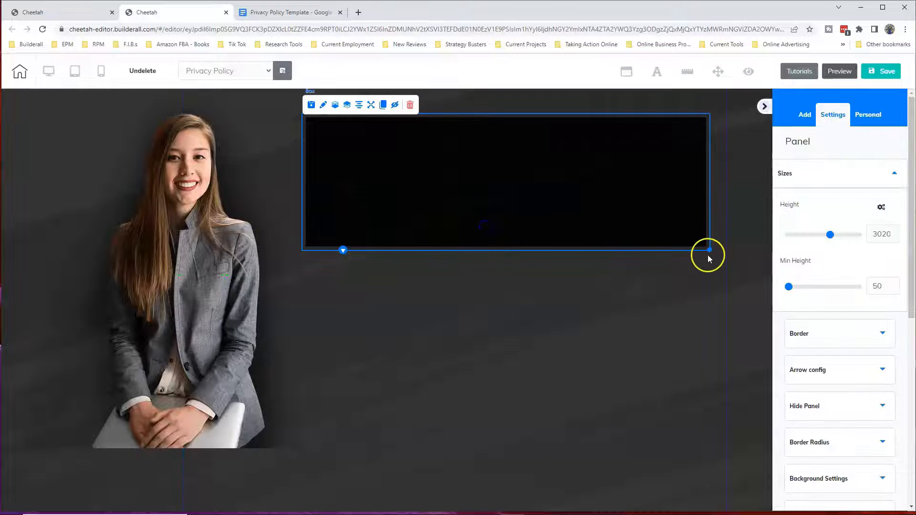
pyautogui.moveTo(711, 251); pyautogui.dragTo(718, 261)
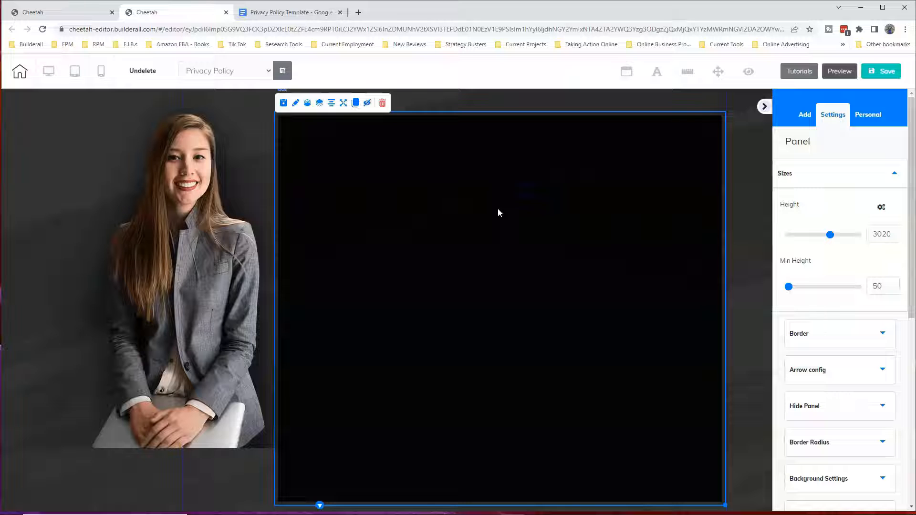
pyautogui.click(492, 206)
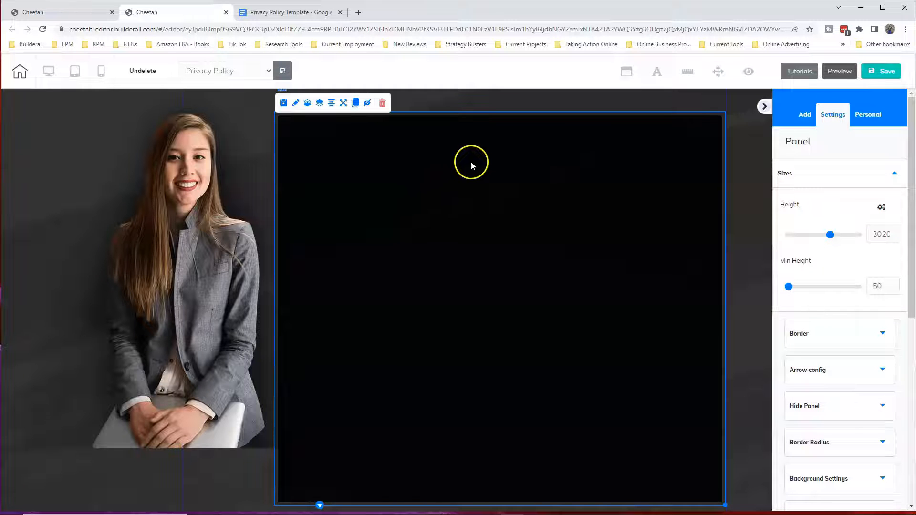
pyautogui.moveTo(468, 143); pyautogui.dragTo(468, 149)
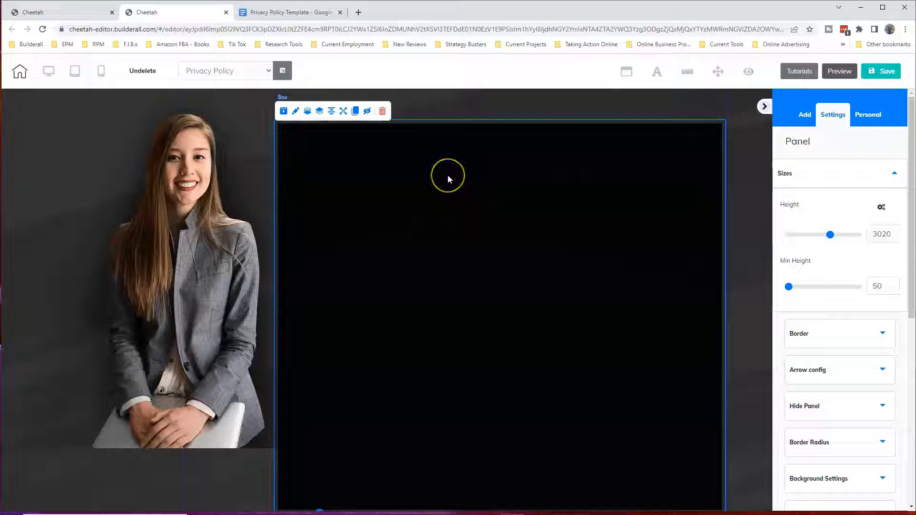
# Switch to the Privacy Policy Template in Google Docs and copy the entire document text
pyautogui.click(286, 12)
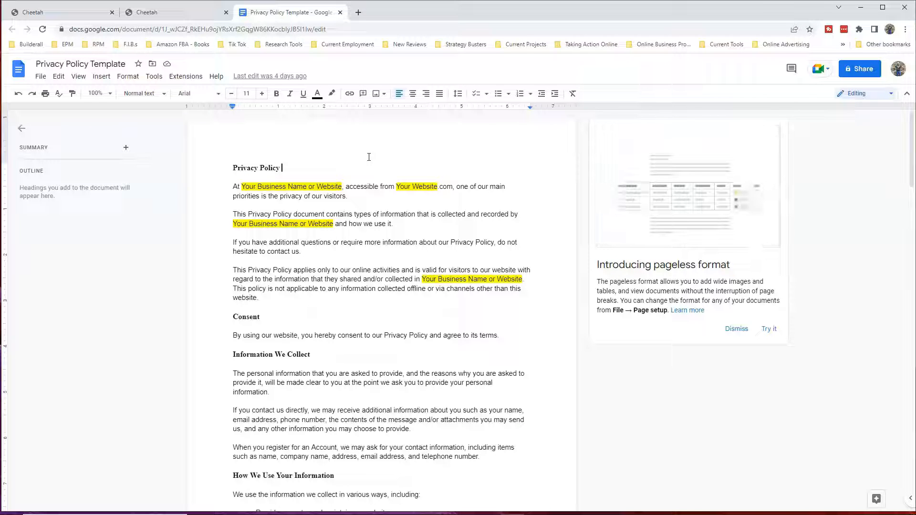
pyautogui.click(233, 168)
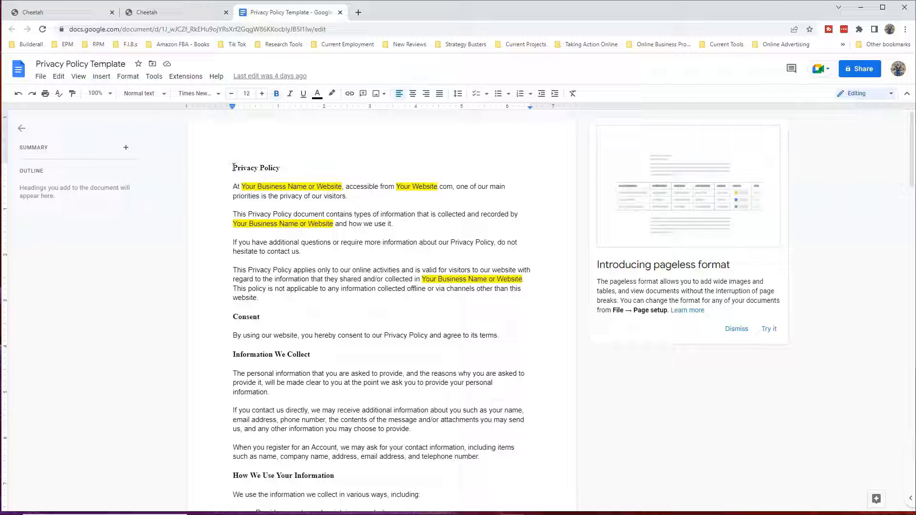
pyautogui.click(222, 165)
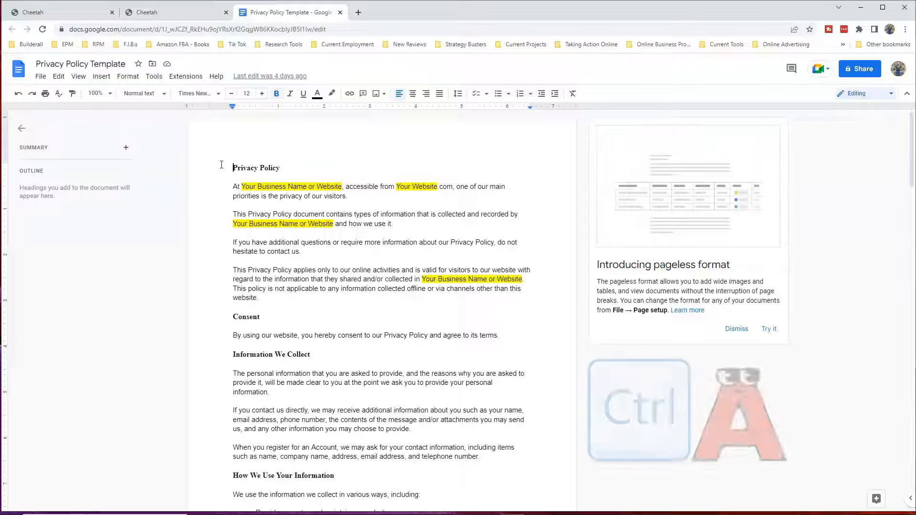
pyautogui.hotkey('ctrl', 'a')
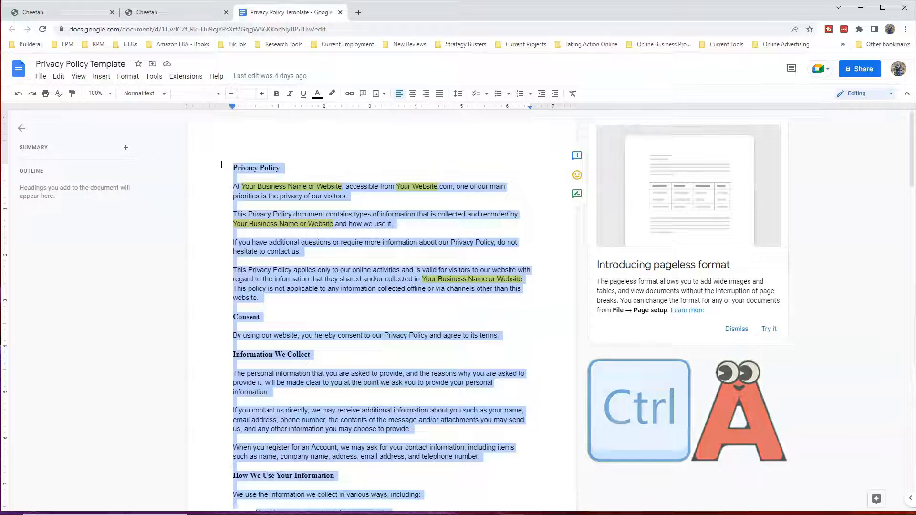
pyautogui.hotkey('ctrl', 'c')
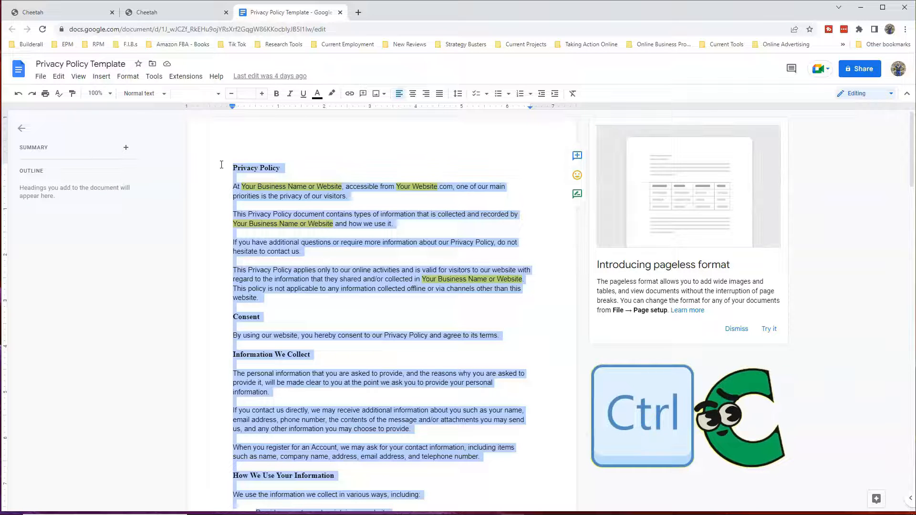
# Return to the Cheetah editor, add a Lorem ipsum paragraph Text element, and reposition the black box beside the woman's image
pyautogui.click(172, 13)
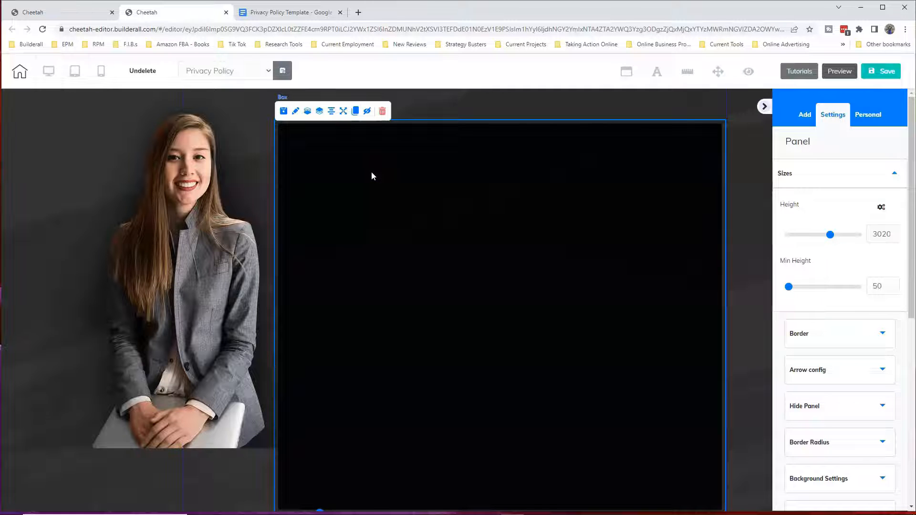
pyautogui.click(806, 116)
pyautogui.click(866, 145)
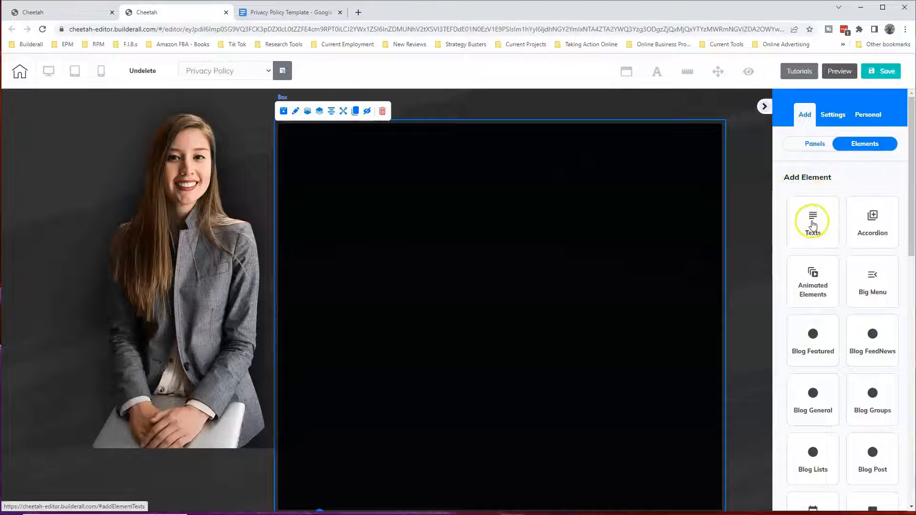
pyautogui.click(813, 220)
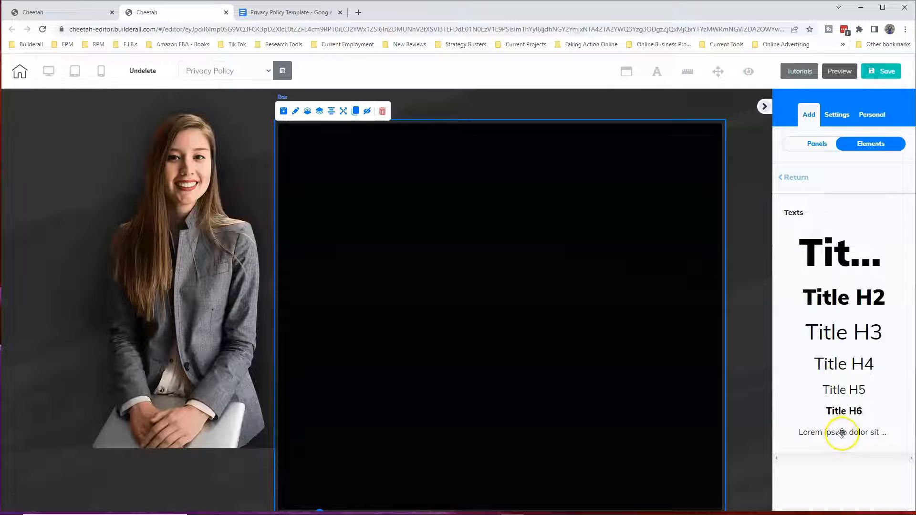
pyautogui.moveTo(841, 432); pyautogui.dragTo(462, 265)
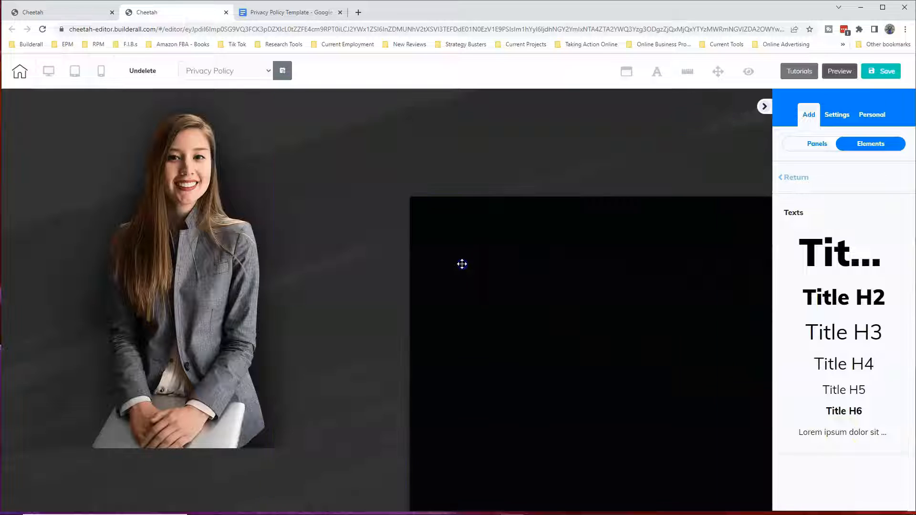
pyautogui.moveTo(635, 265); pyautogui.dragTo(508, 175)
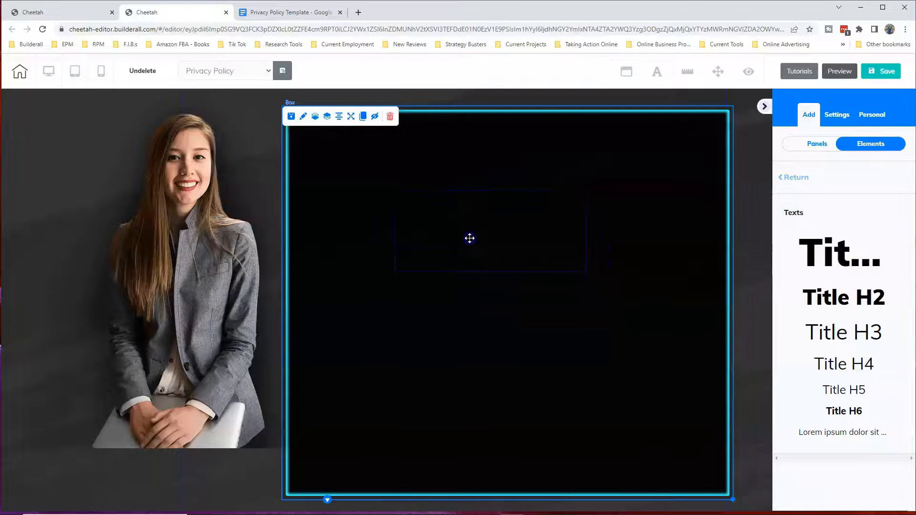
pyautogui.click(470, 240)
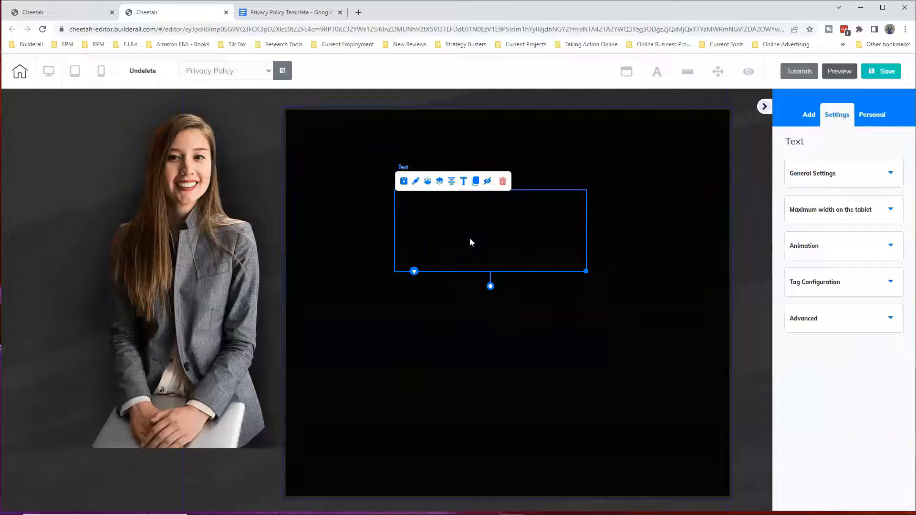
pyautogui.click(509, 237)
# Widen the Text element to nearly the full width of the black box and move it near the box's upper edge
pyautogui.moveTo(585, 272); pyautogui.dragTo(719, 245)
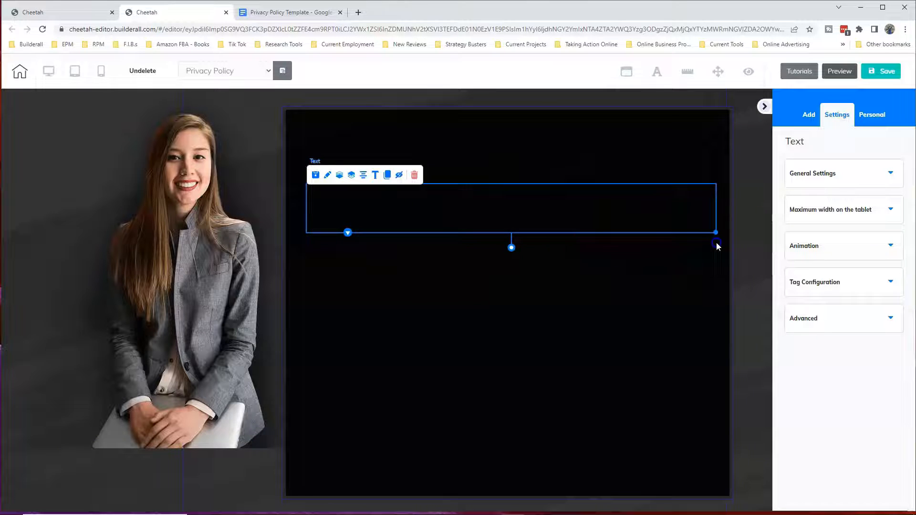
pyautogui.click(575, 210)
pyautogui.moveTo(555, 208); pyautogui.dragTo(552, 173)
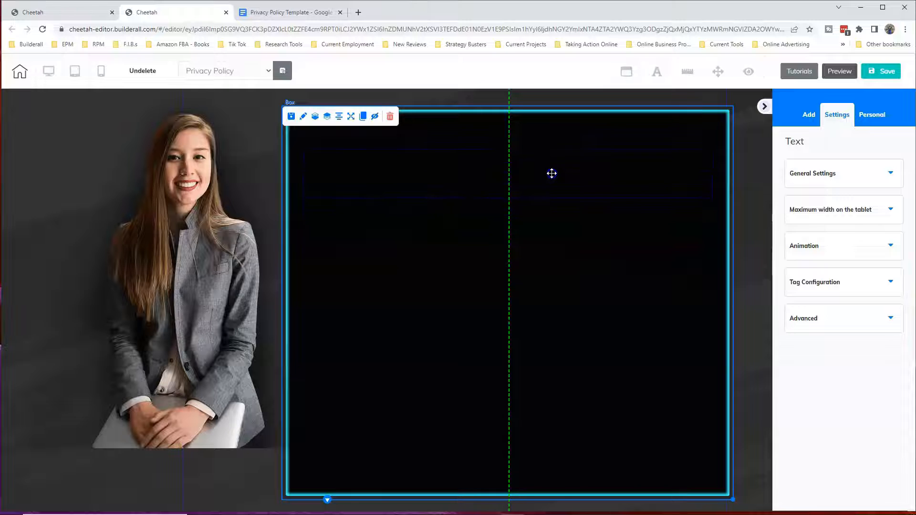
pyautogui.moveTo(552, 172); pyautogui.dragTo(552, 172)
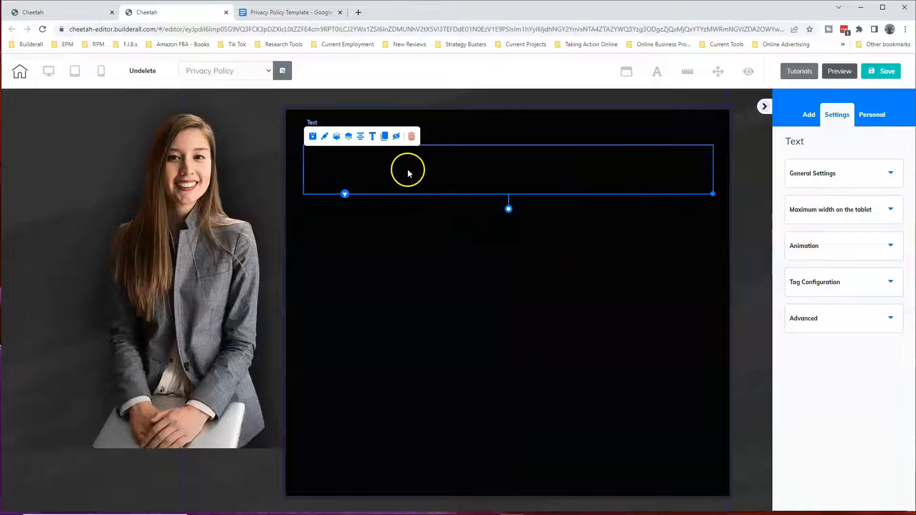
# Replace the Text element's Lorem ipsum placeholder with the copied privacy policy and look through the pasted text
pyautogui.click(372, 137)
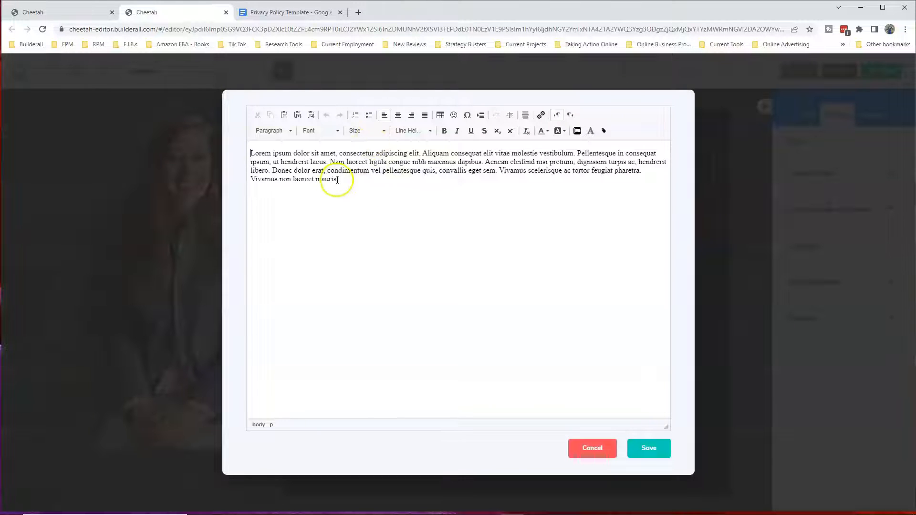
pyautogui.moveTo(250, 153); pyautogui.dragTo(343, 180)
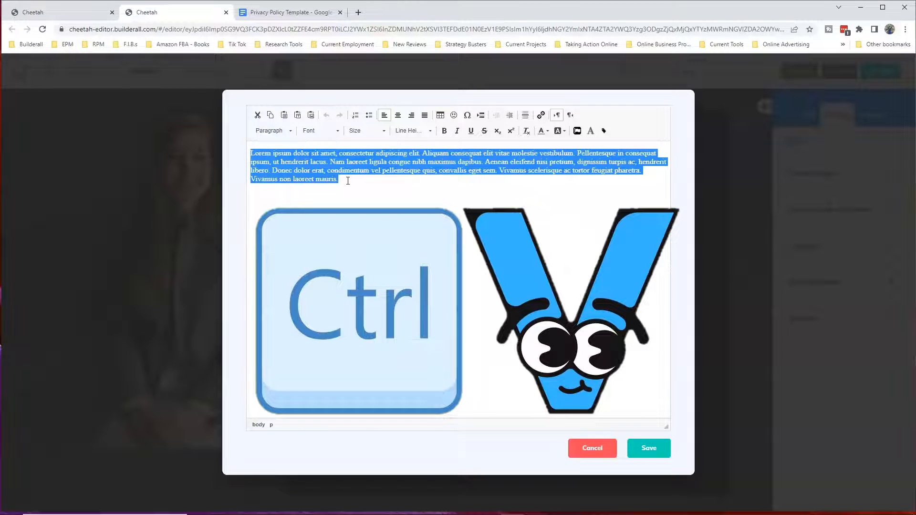
pyautogui.hotkey('ctrl', 'v')
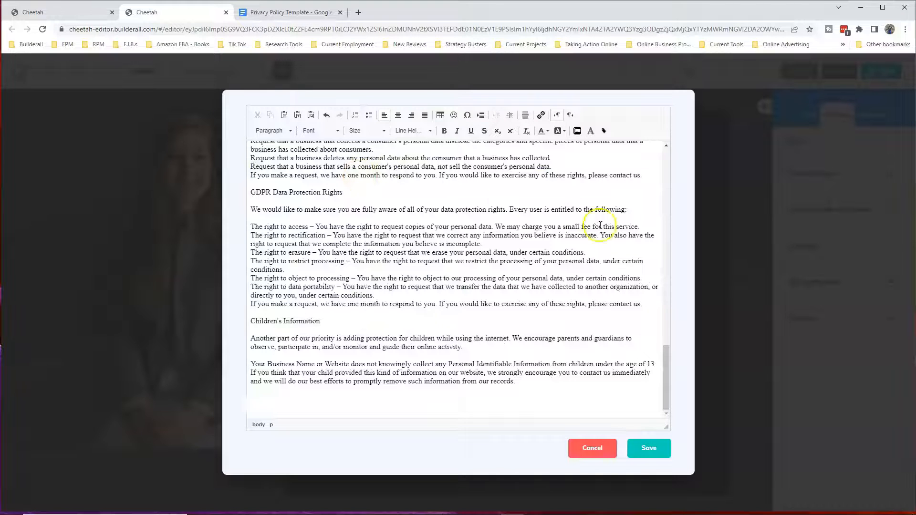
pyautogui.moveTo(666, 351); pyautogui.dragTo(649, 151)
pyautogui.scroll(-7, 644, 170)
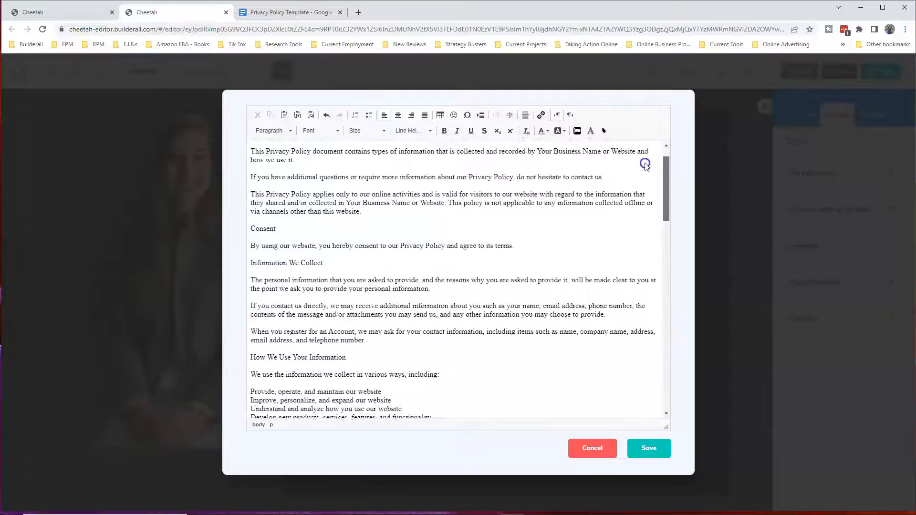
pyautogui.scroll(-15, 632, 234)
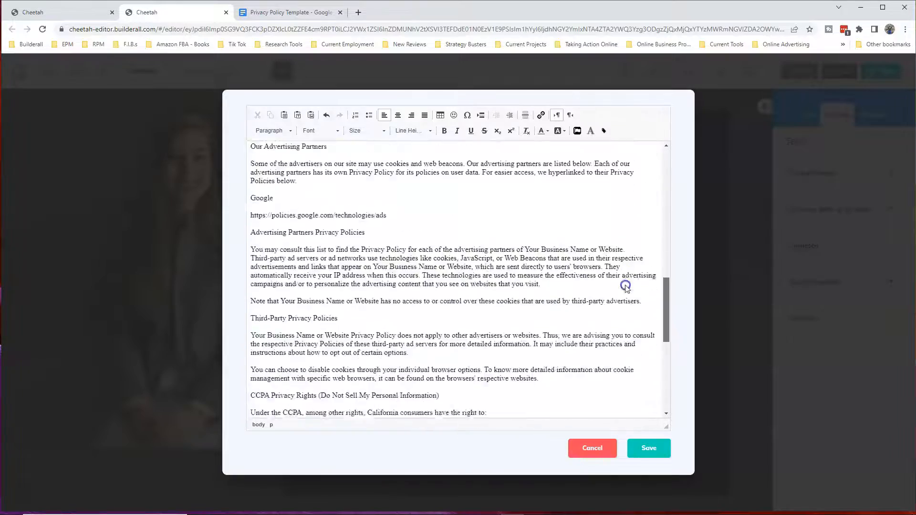
pyautogui.scroll(20, 622, 353)
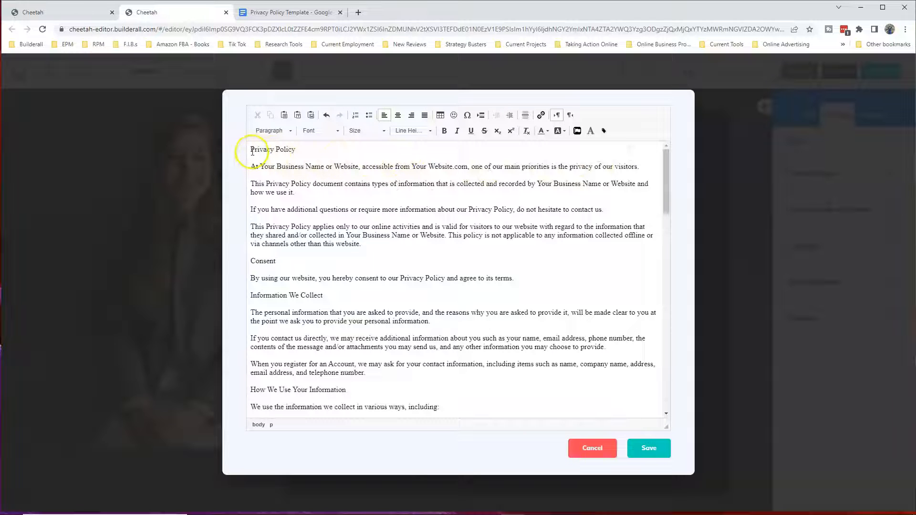
# Format the entire privacy policy text in Arial at size 16
pyautogui.moveTo(250, 150); pyautogui.dragTo(522, 386)
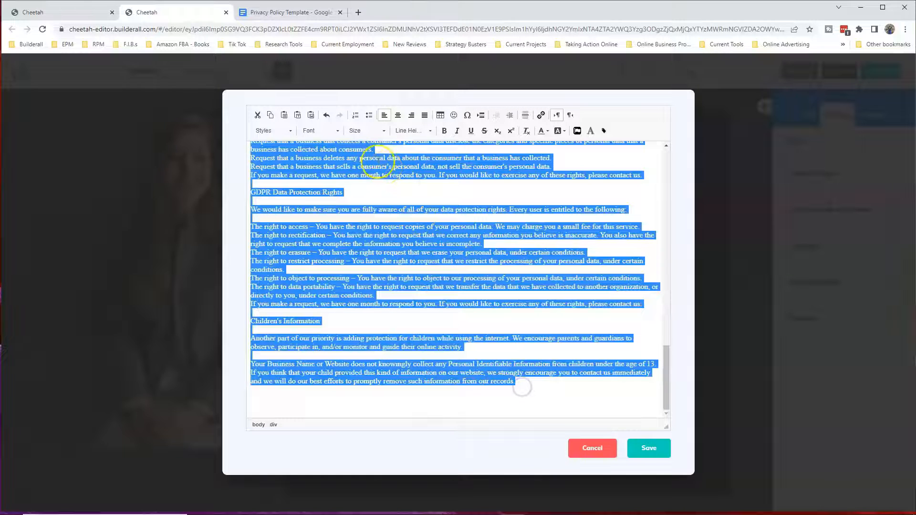
pyautogui.click(337, 134)
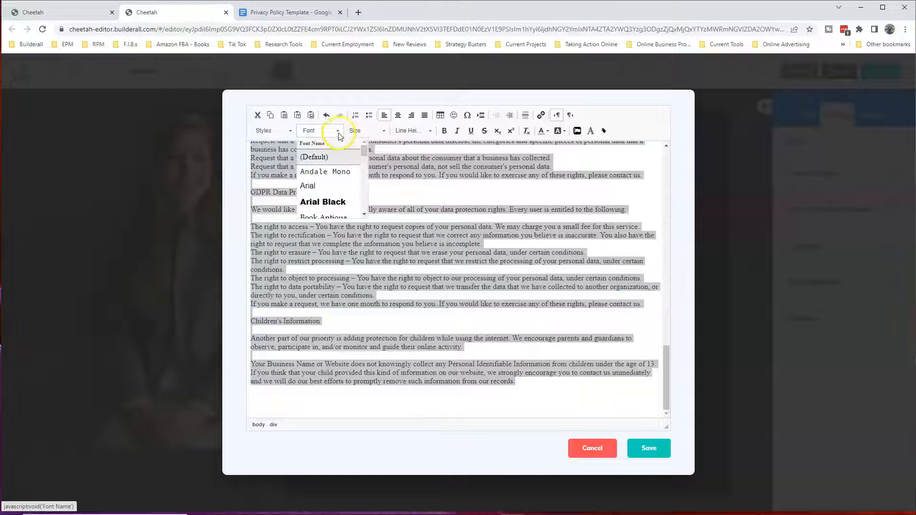
pyautogui.click(308, 186)
pyautogui.click(382, 131)
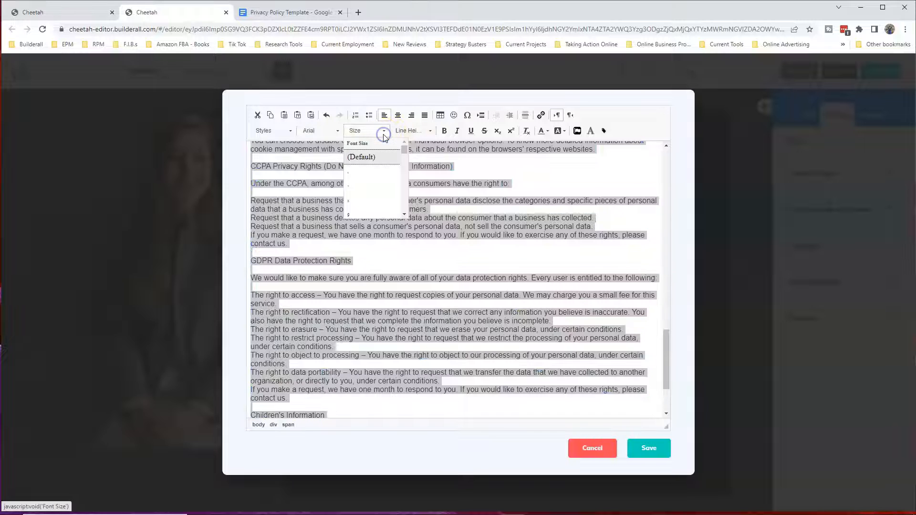
pyautogui.click(403, 215)
pyautogui.click(404, 214)
pyautogui.click(404, 214)
pyautogui.click(404, 214)
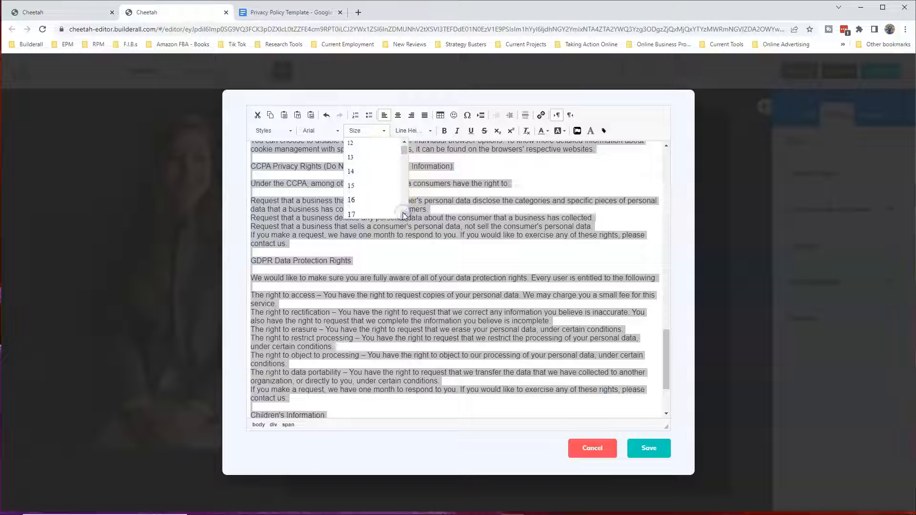
pyautogui.click(371, 201)
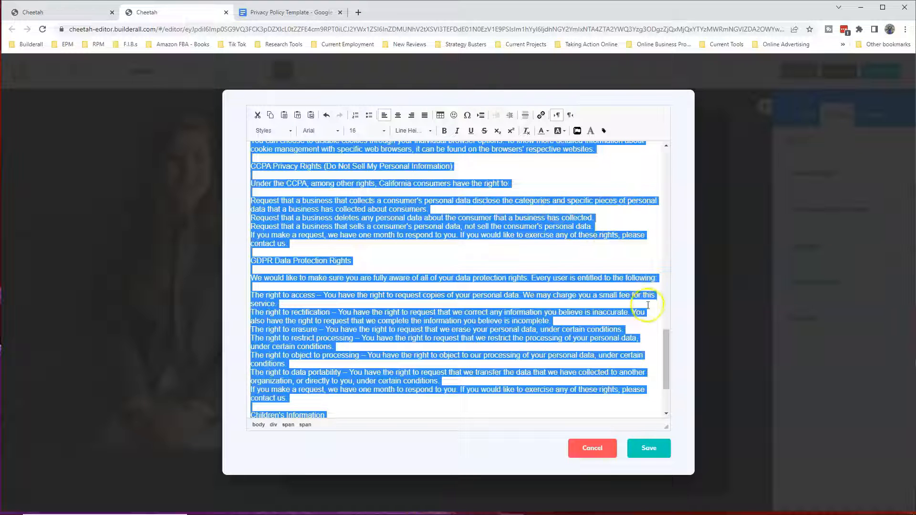
pyautogui.click(599, 172)
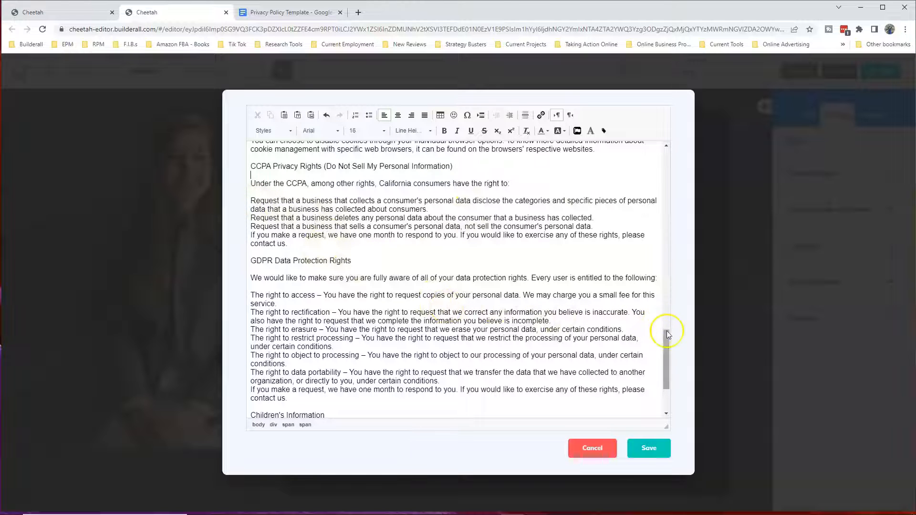
# Bullet the items under How We Use Your Information and insert a blank line before the paragraph starting "Third-party ad servers"
pyautogui.moveTo(666, 337); pyautogui.dragTo(650, 203)
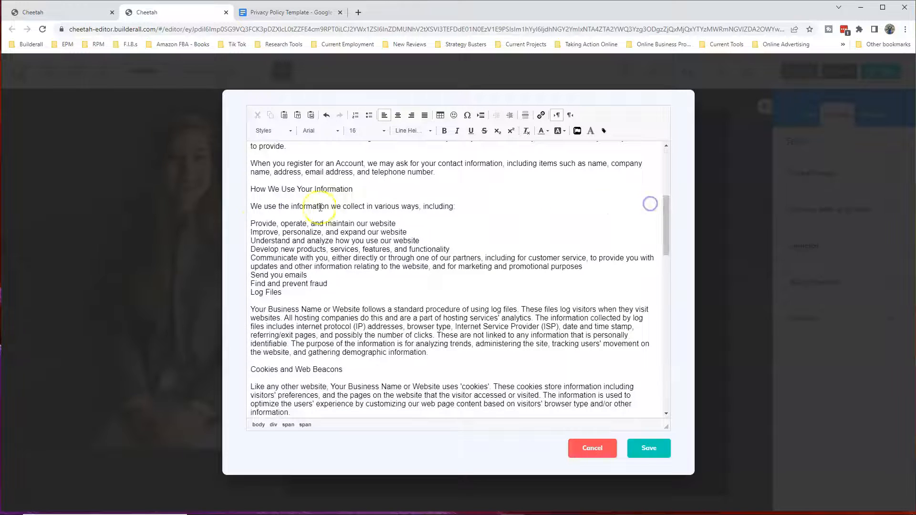
pyautogui.moveTo(231, 227); pyautogui.dragTo(284, 293)
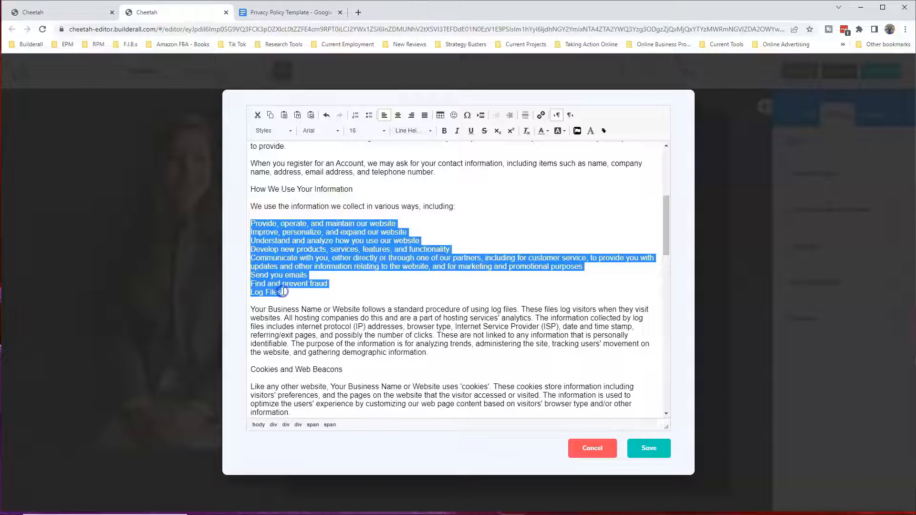
pyautogui.click(368, 116)
pyautogui.moveTo(665, 220); pyautogui.dragTo(655, 306)
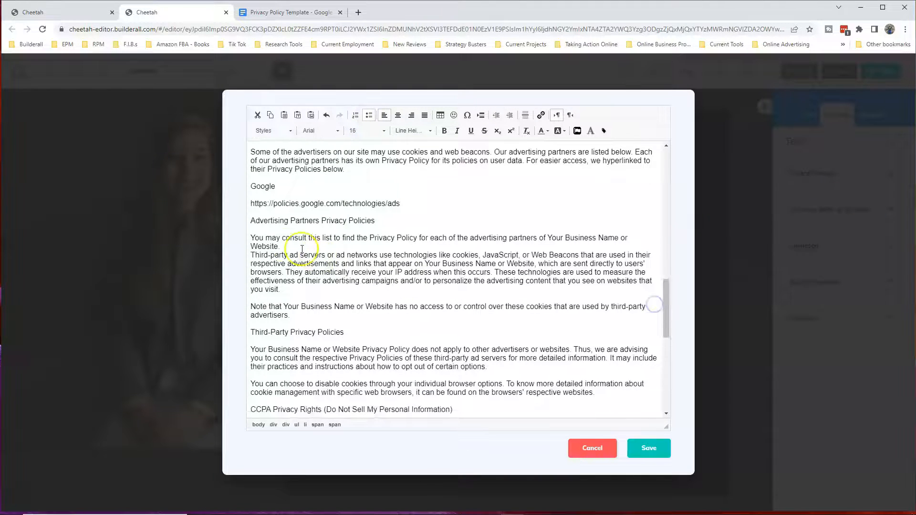
pyautogui.click(288, 246)
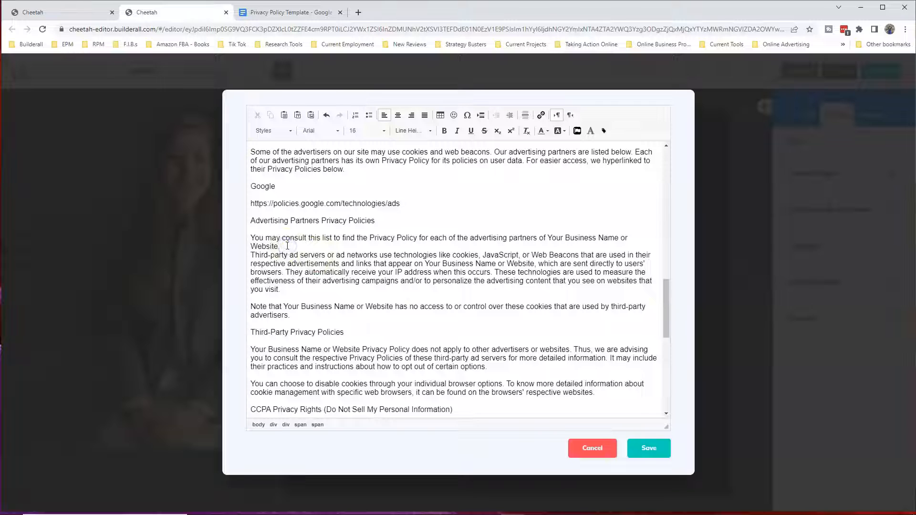
pyautogui.press('Return')
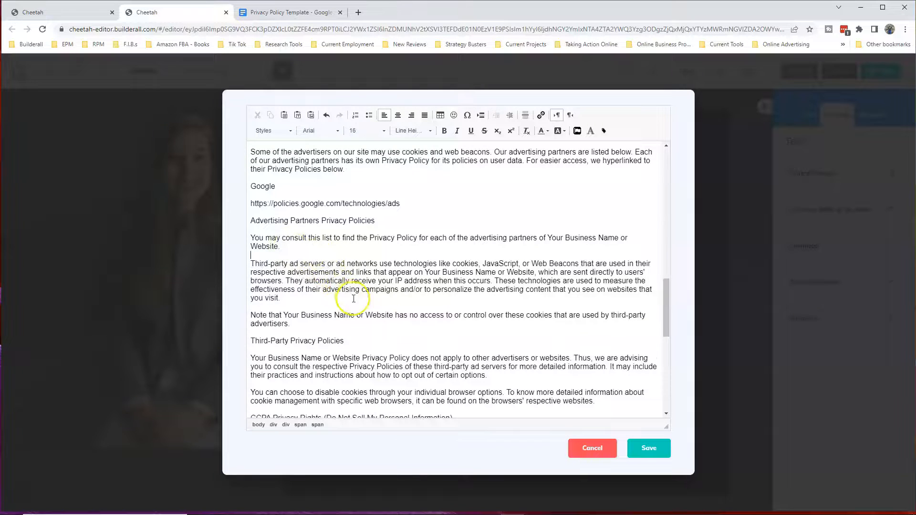
# Make the Privacy Policy heading at the beginning of the text bold at size 18
pyautogui.scroll(20, 646, 246)
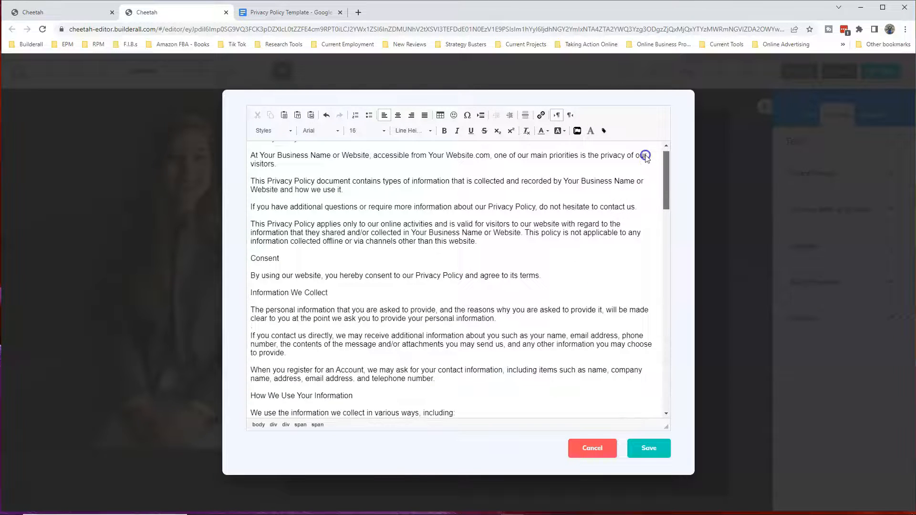
pyautogui.scroll(1, 645, 156)
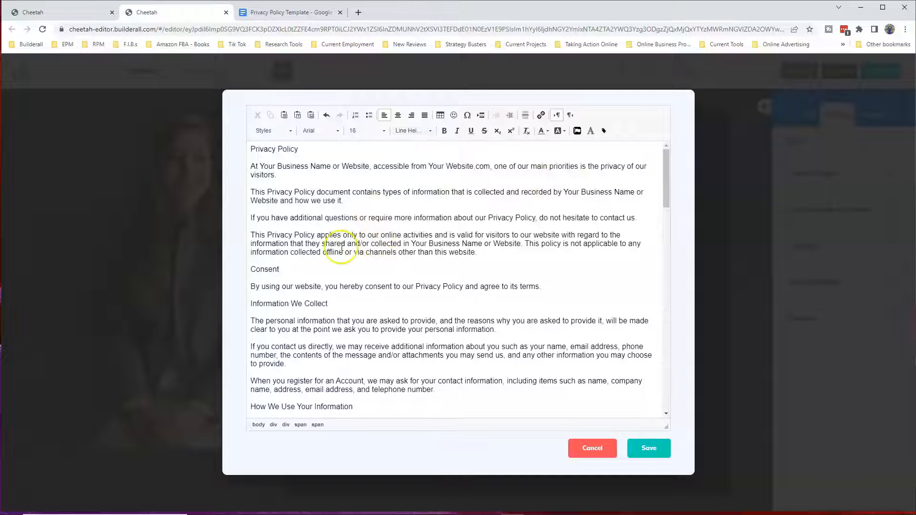
pyautogui.moveTo(250, 151); pyautogui.dragTo(302, 150)
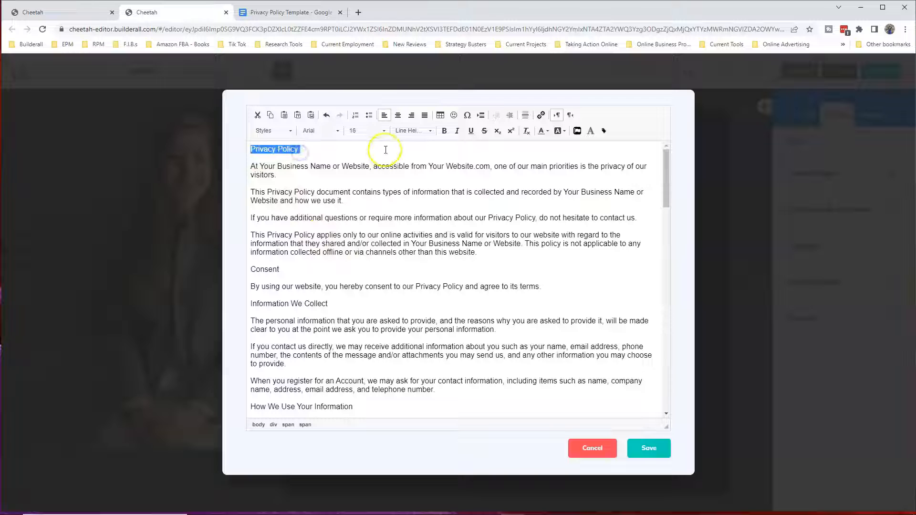
pyautogui.click(444, 132)
pyautogui.click(385, 130)
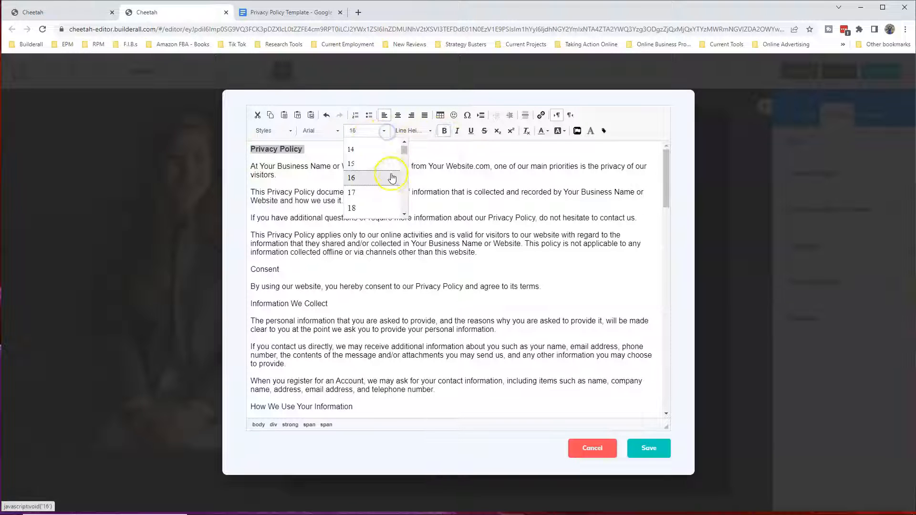
pyautogui.click(358, 207)
pyautogui.click(435, 184)
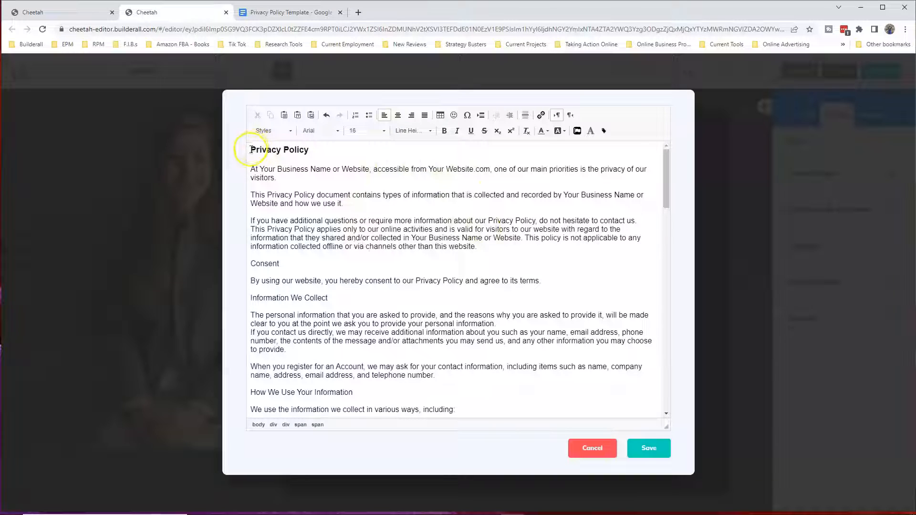
# Color the entire privacy policy text white and save the Text element's content
pyautogui.moveTo(250, 149); pyautogui.dragTo(405, 423)
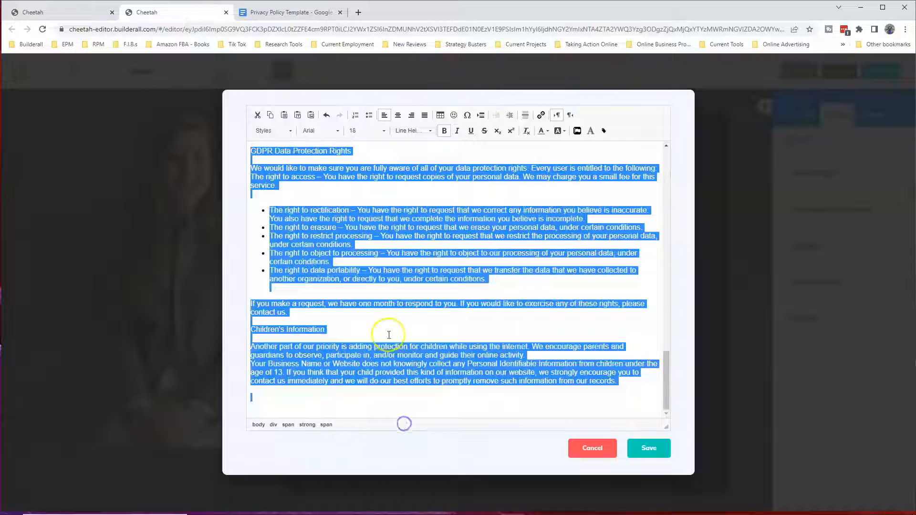
pyautogui.click(543, 136)
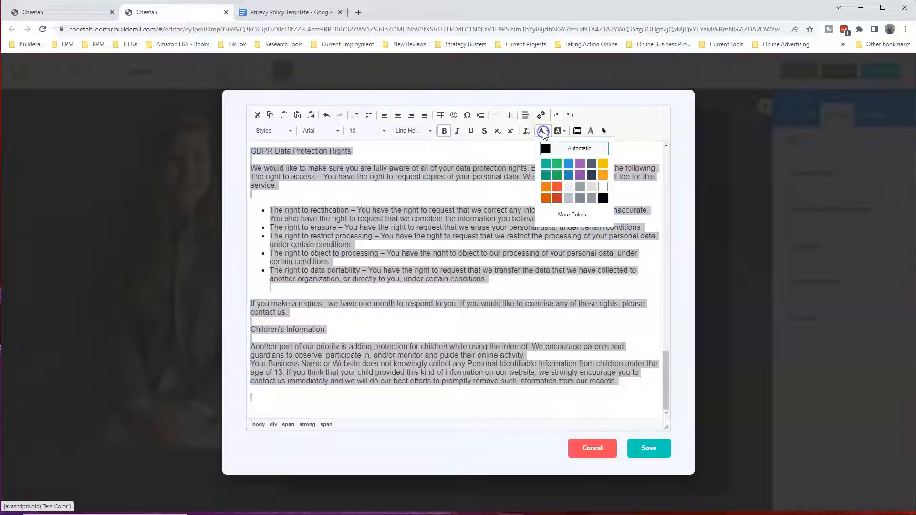
pyautogui.click(602, 186)
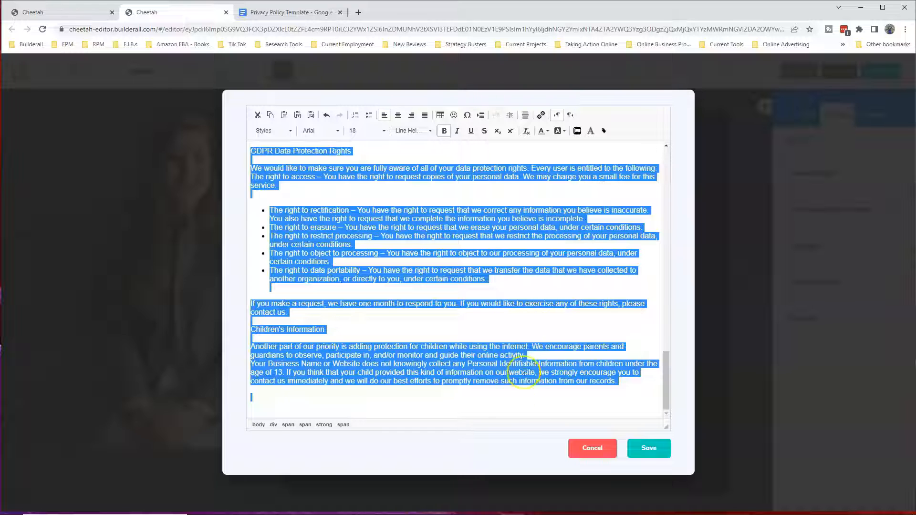
pyautogui.click(643, 453)
pyautogui.click(642, 453)
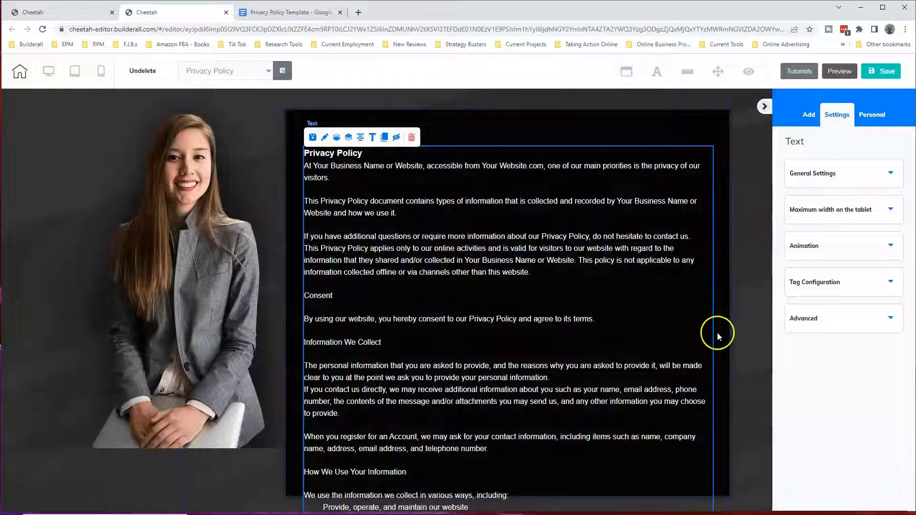
# Collapse the settings sidebar and stretch the black box downward behind the policy text, past the CCPA Privacy Rights section
pyautogui.click(765, 108)
pyautogui.scroll(-6, 517, 184)
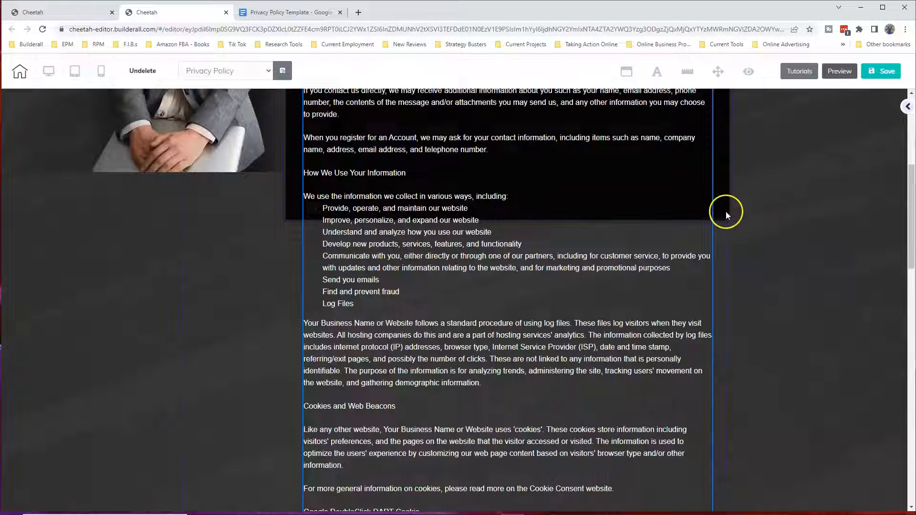
pyautogui.click(722, 207)
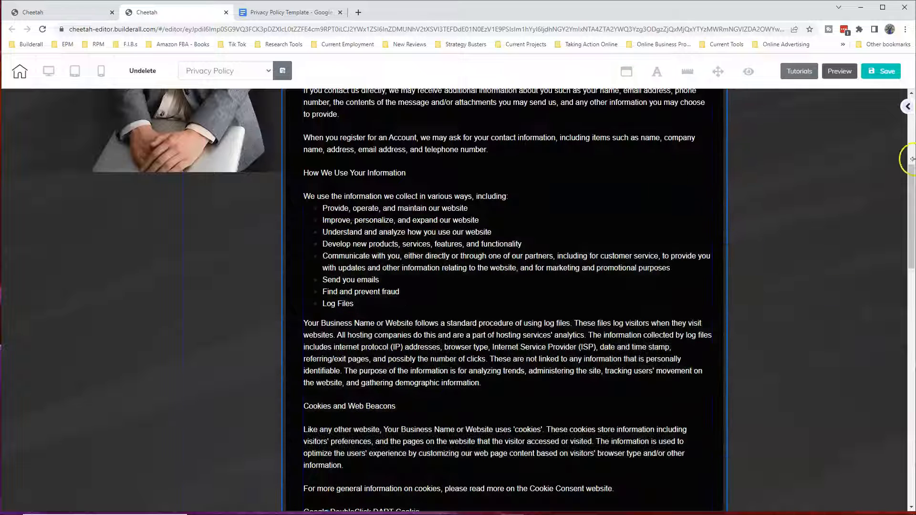
pyautogui.scroll(-8, 737, 131)
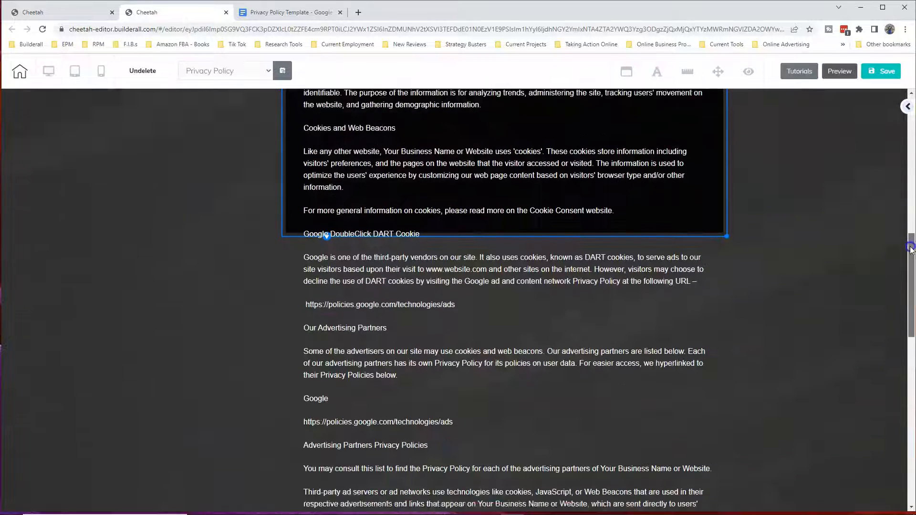
pyautogui.moveTo(727, 124); pyautogui.dragTo(727, 511)
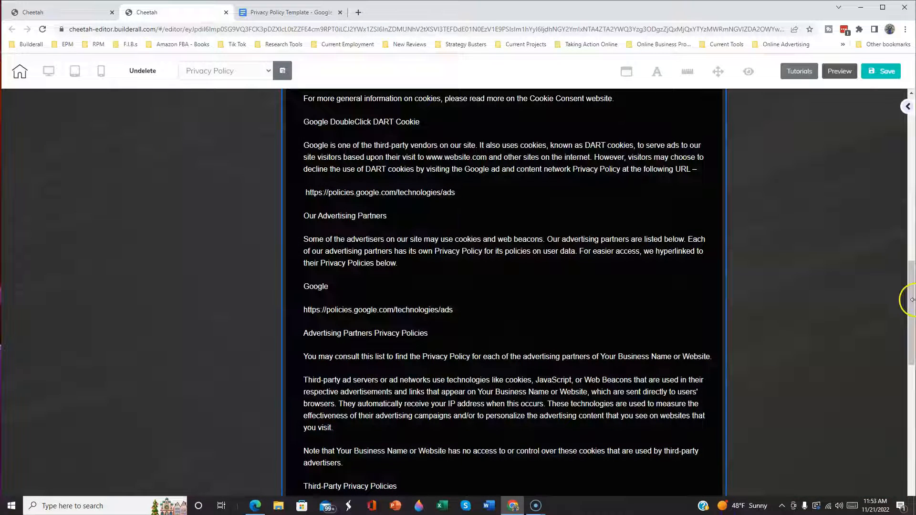
pyautogui.moveTo(907, 290); pyautogui.dragTo(908, 380)
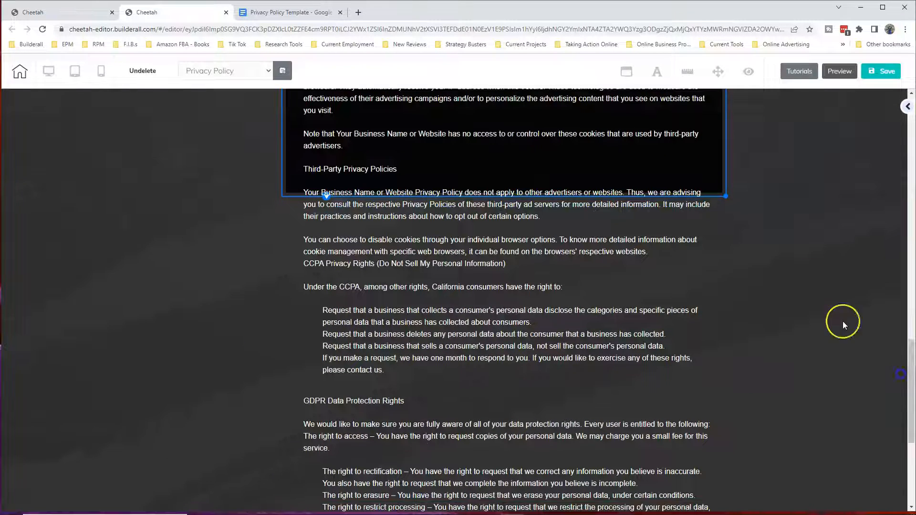
pyautogui.moveTo(726, 198); pyautogui.dragTo(722, 514)
# Extend the dark panel's lower edge down until it holds the policy text through the end of the Children's Information section
pyautogui.scroll(-4, 884, 443)
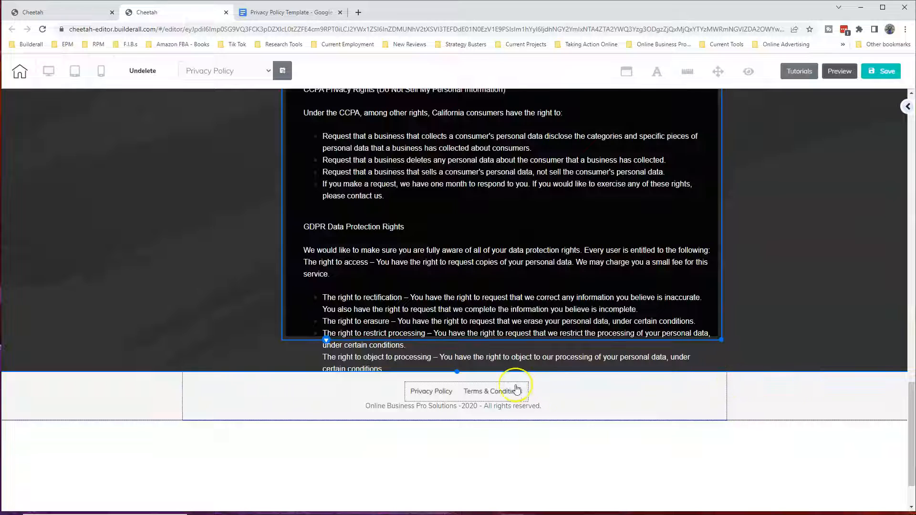
pyautogui.moveTo(458, 371); pyautogui.dragTo(455, 444)
pyautogui.moveTo(910, 385); pyautogui.dragTo(902, 416)
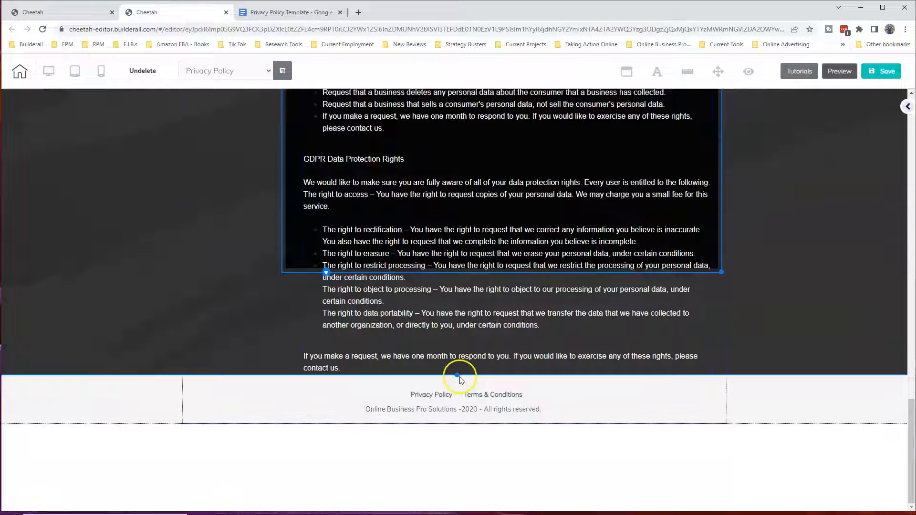
pyautogui.moveTo(459, 377); pyautogui.dragTo(457, 440)
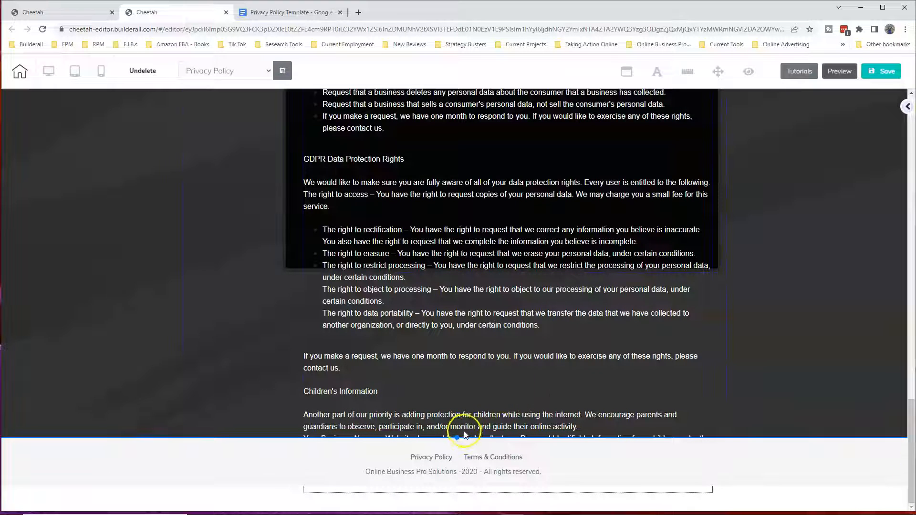
pyautogui.moveTo(458, 437); pyautogui.dragTo(460, 471)
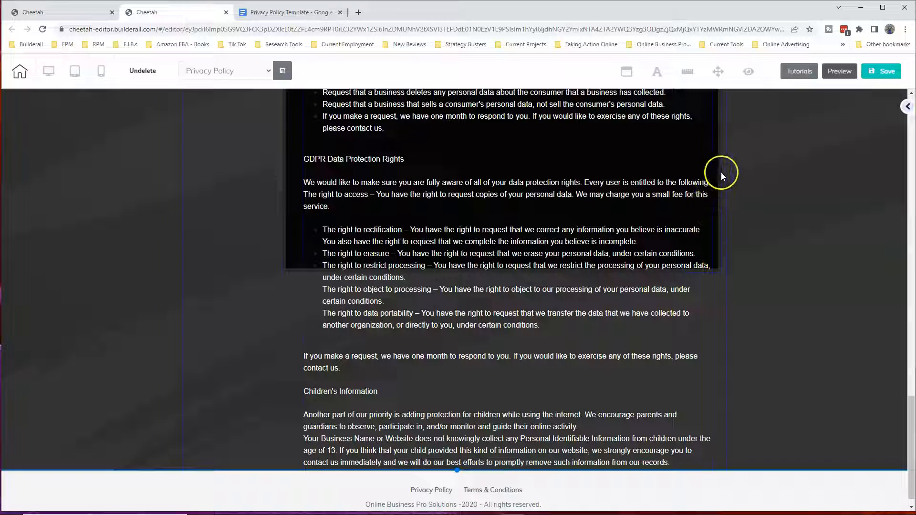
# Stretch the black box down to the panel's lower edge behind the remaining policy text and review the page back to its beginning
pyautogui.click(715, 254)
pyautogui.moveTo(720, 274); pyautogui.dragTo(713, 477)
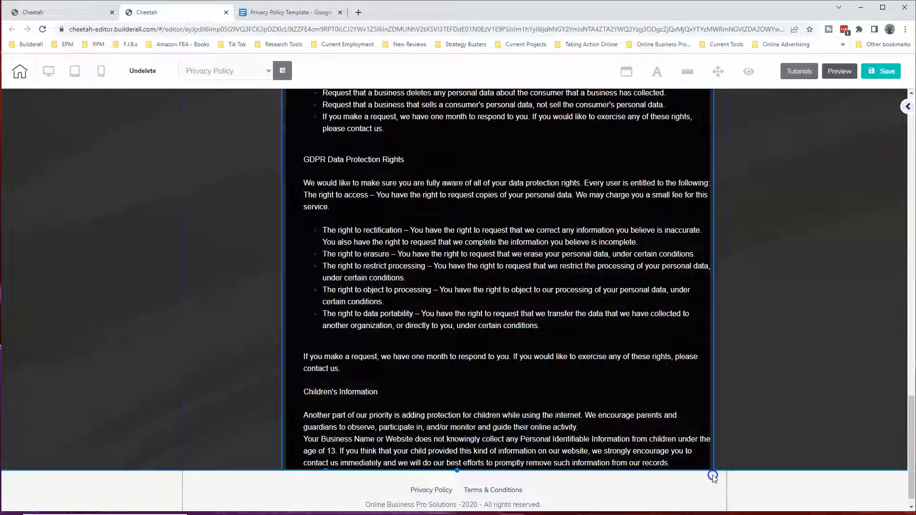
pyautogui.moveTo(912, 336); pyautogui.dragTo(914, 461)
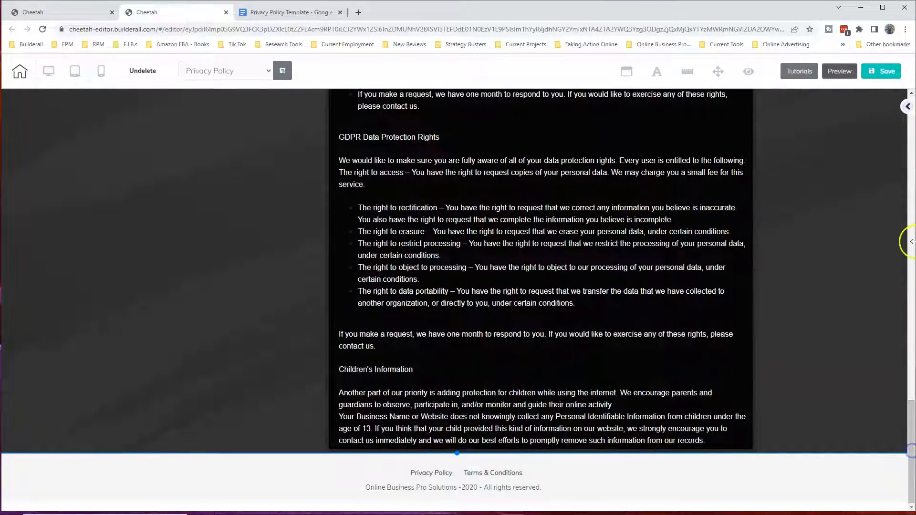
pyautogui.moveTo(911, 400); pyautogui.dragTo(913, 109)
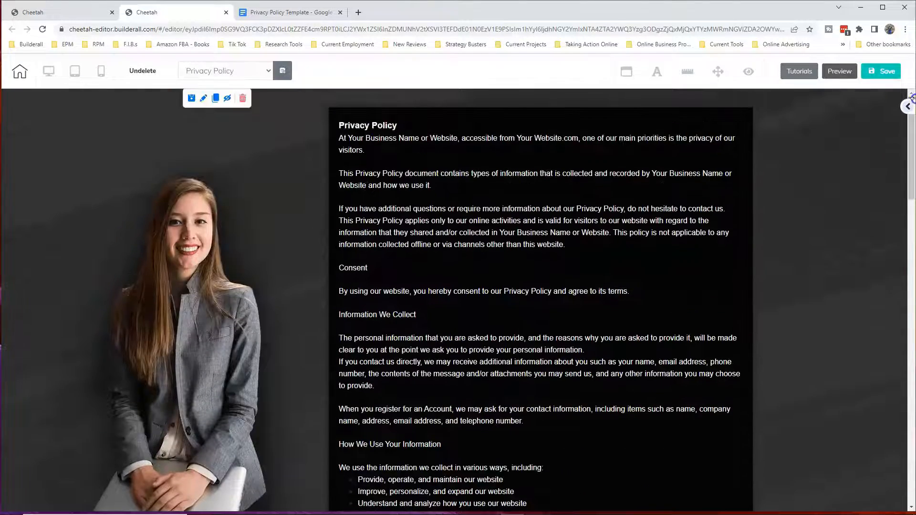